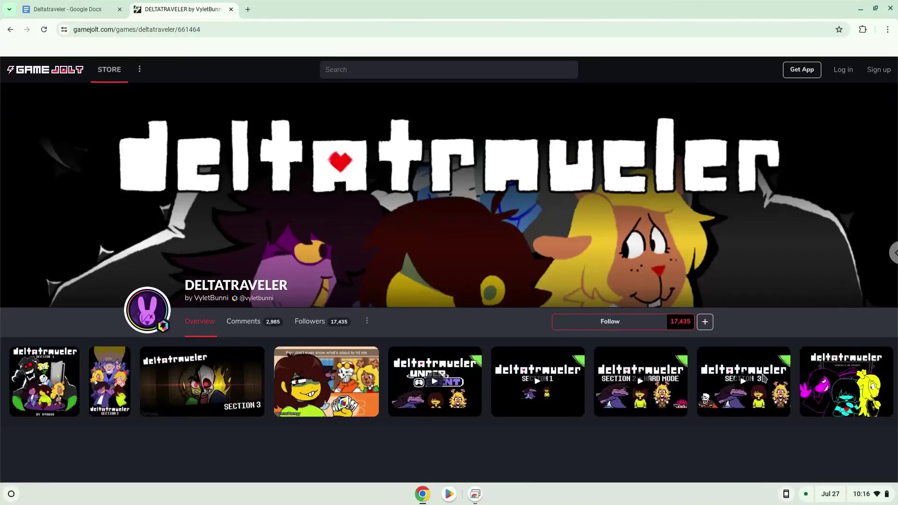
Step: Open Quick Settings from the shelf clock over the Deltatraveler Game Jolt page
left_click(860, 495)
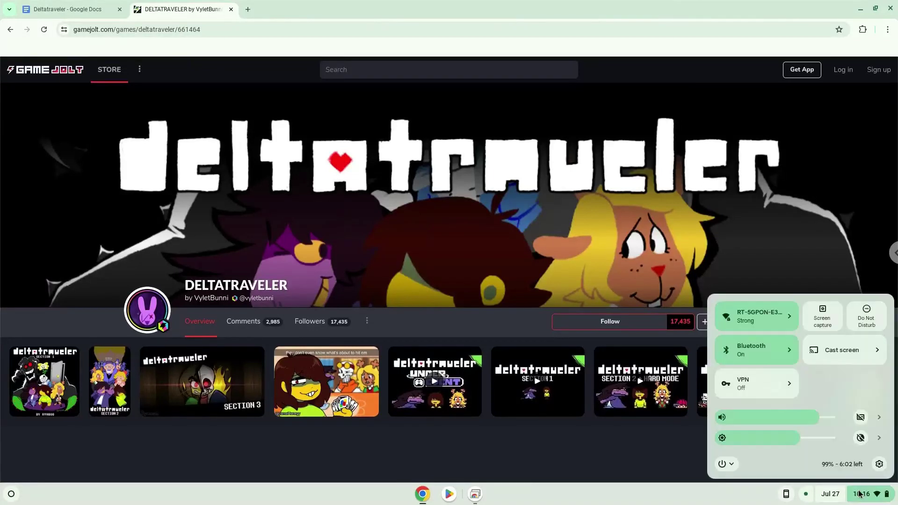
Step: Install the Linux development environment from Settings' About ChromeOS page via Set up, Next, Install
left_click(878, 465)
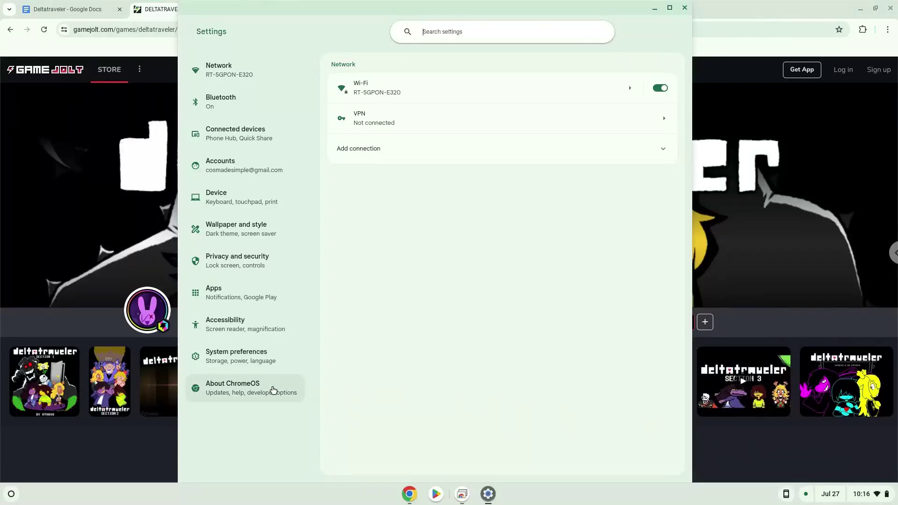
left_click(274, 390)
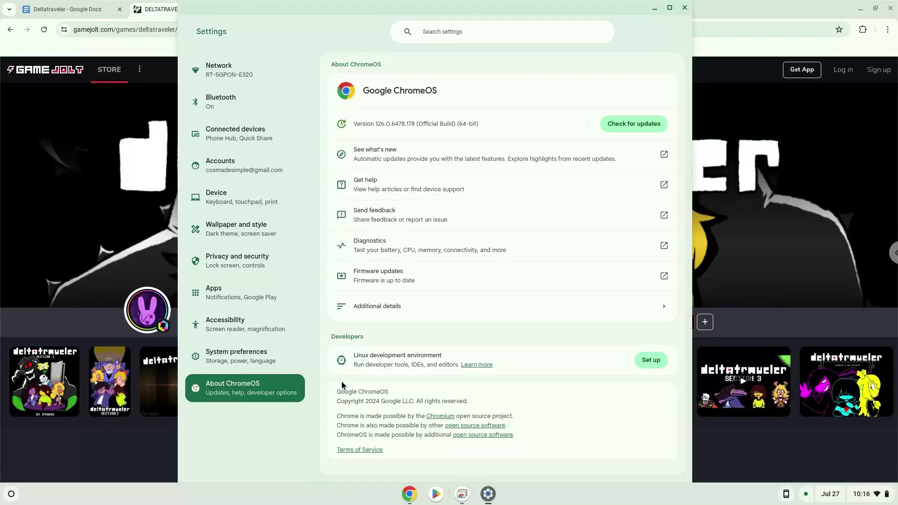
left_click(647, 362)
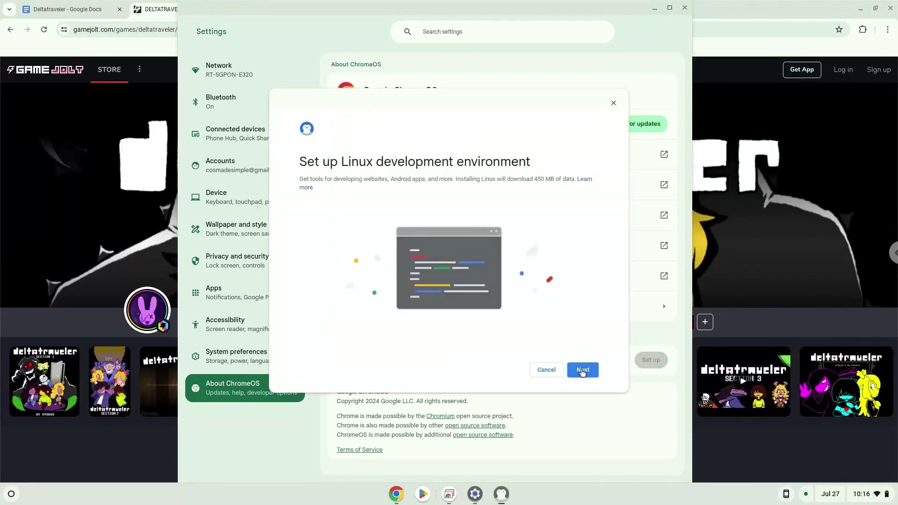
left_click(583, 371)
left_click(583, 371)
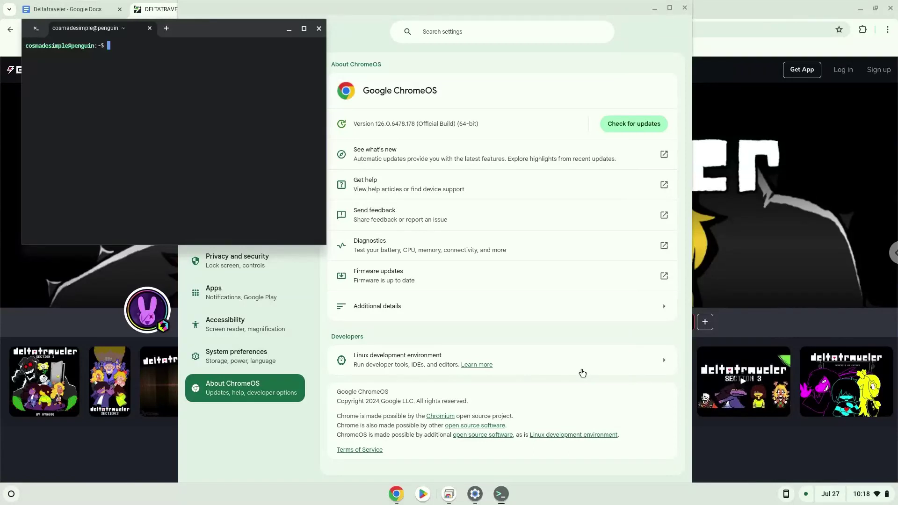
Step: Close the Linux terminal and Settings, then download Deltatraveler's 193 MB Linux build
left_click(319, 29)
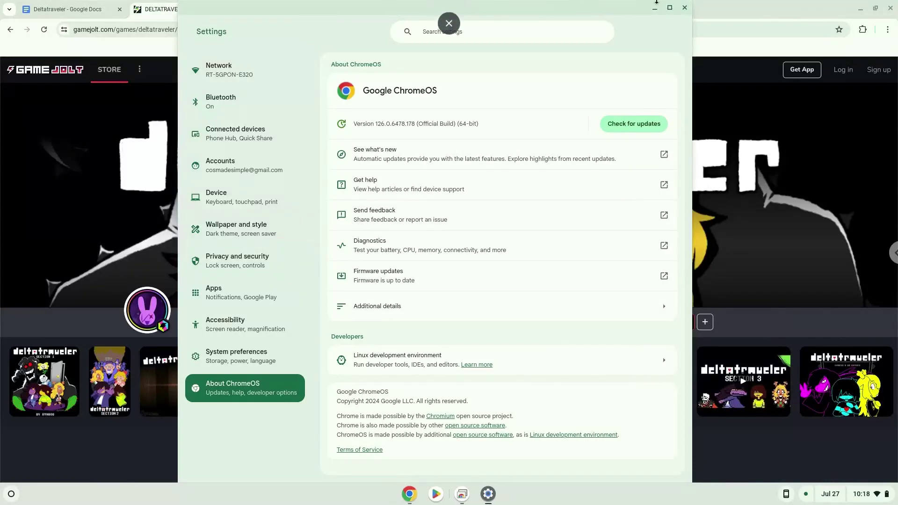
left_click(685, 8)
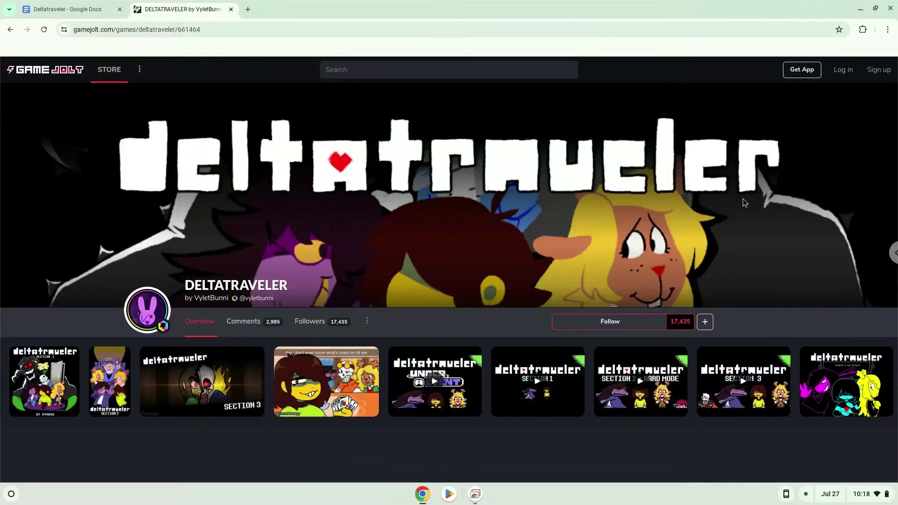
scroll(749, 232, "down", 4)
scroll(737, 234, "down", 2)
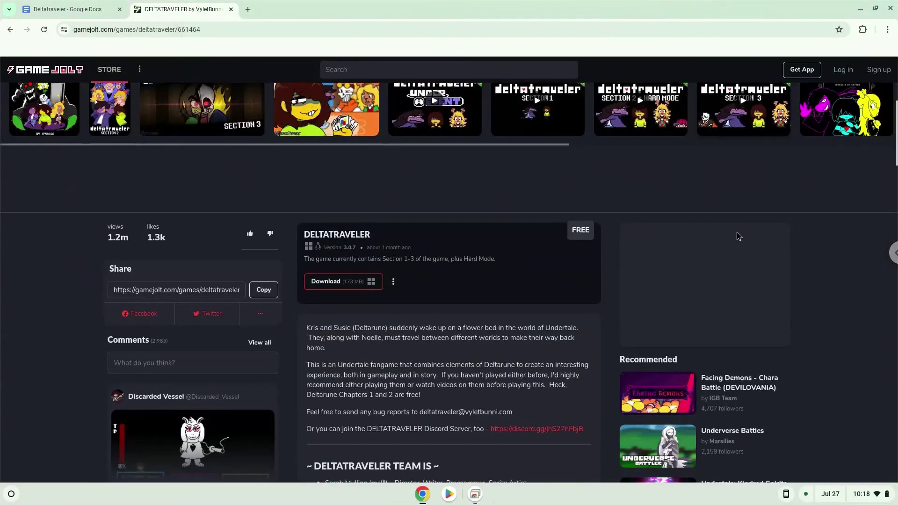
left_click(393, 282)
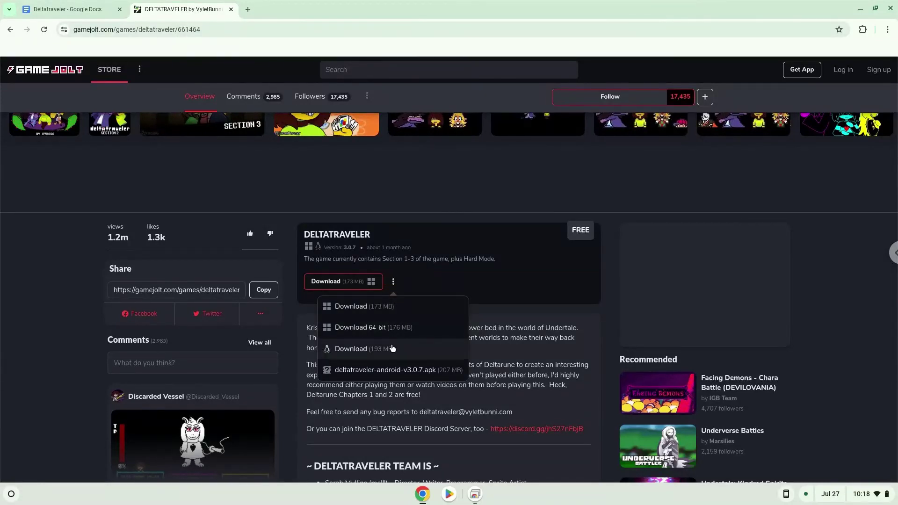
left_click(392, 349)
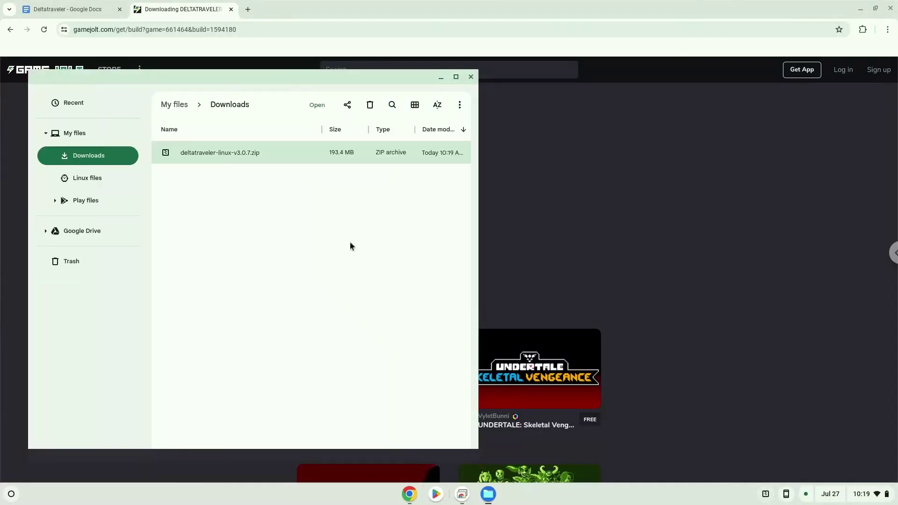
Step: Cut deltatraveler-linux-v3.0.7.zip from Downloads, paste it into Linux files, and close Files
right_click(246, 152)
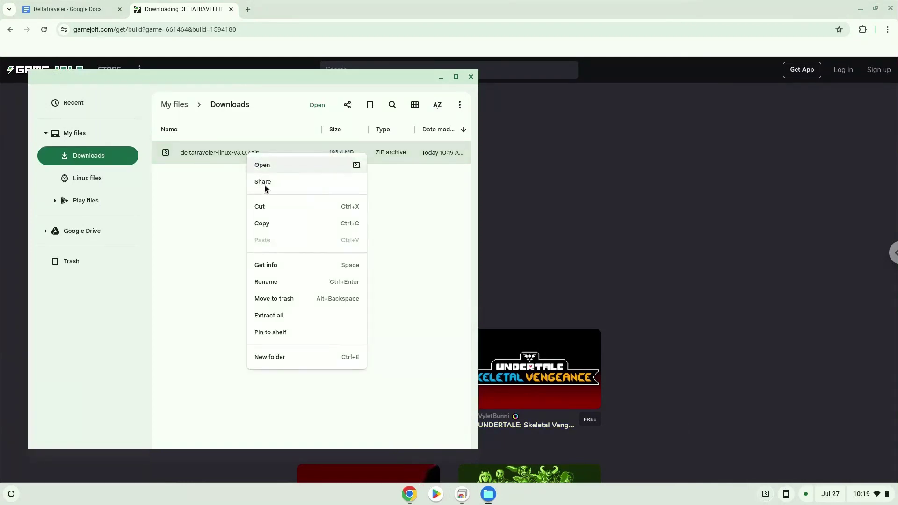
left_click(271, 209)
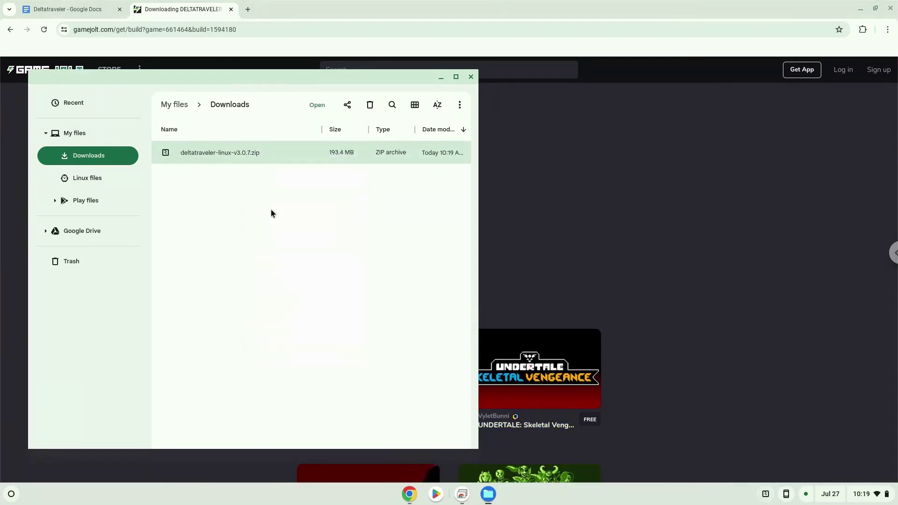
left_click(107, 186)
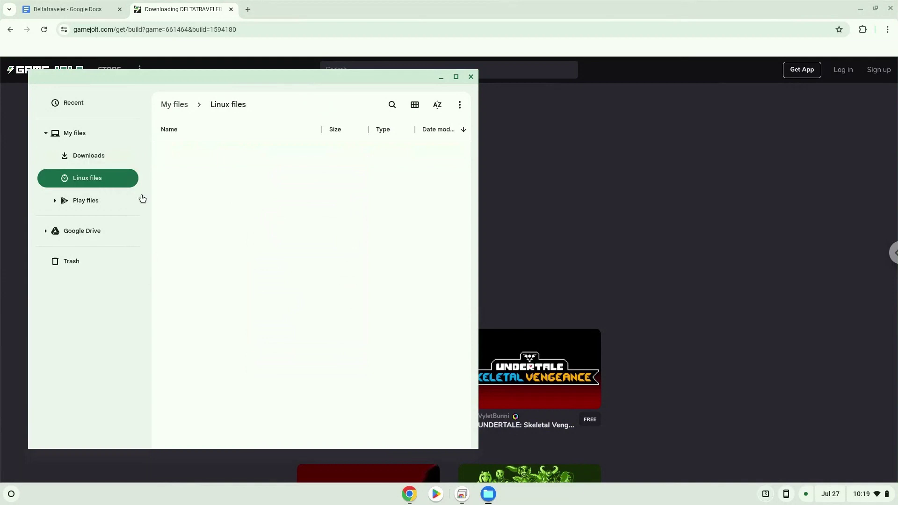
right_click(214, 224)
left_click(248, 269)
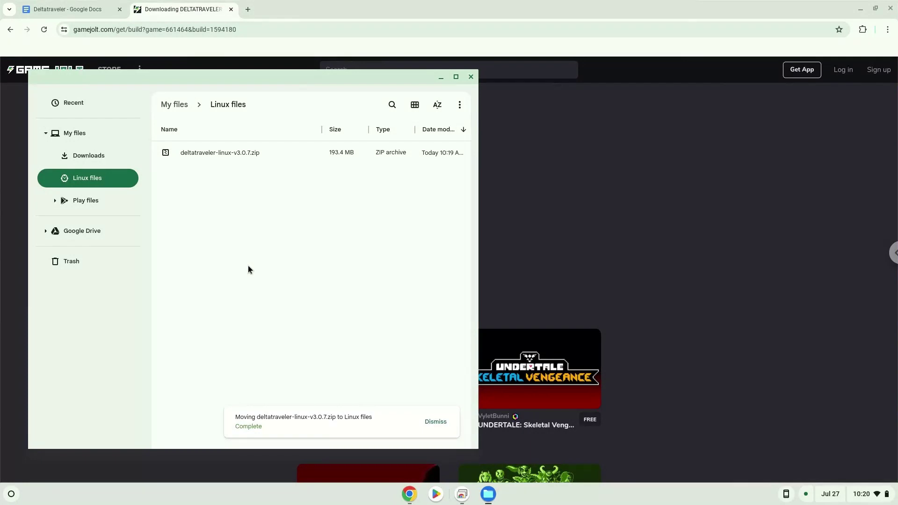
left_click(471, 77)
Step: Copy the 'unzip deltatraveler-linux-v3.0.7.zip' line from the notes and launch Terminal
left_click(89, 8)
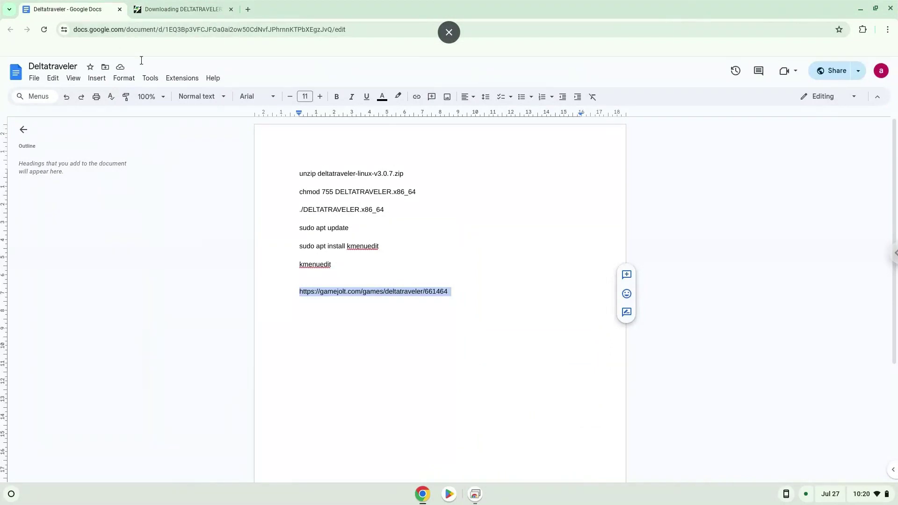
triple_click(328, 174)
right_click(329, 174)
left_click(346, 198)
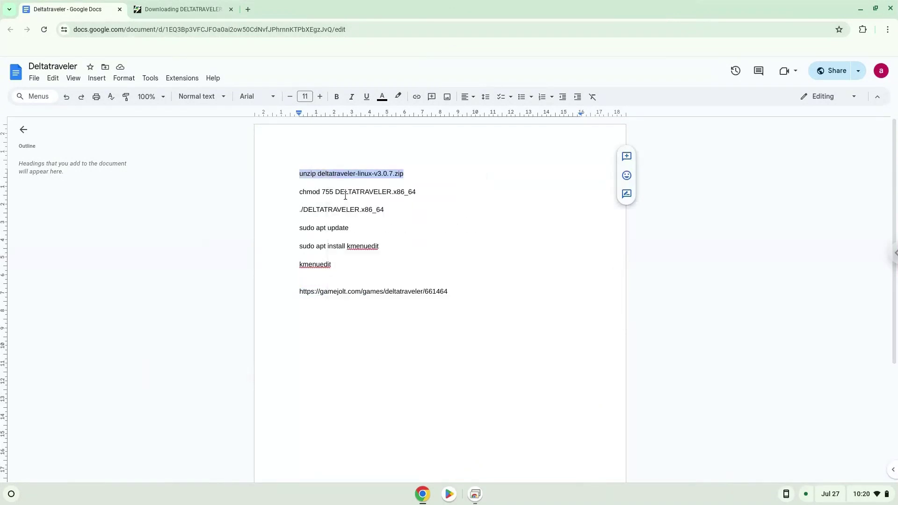
left_click(14, 495)
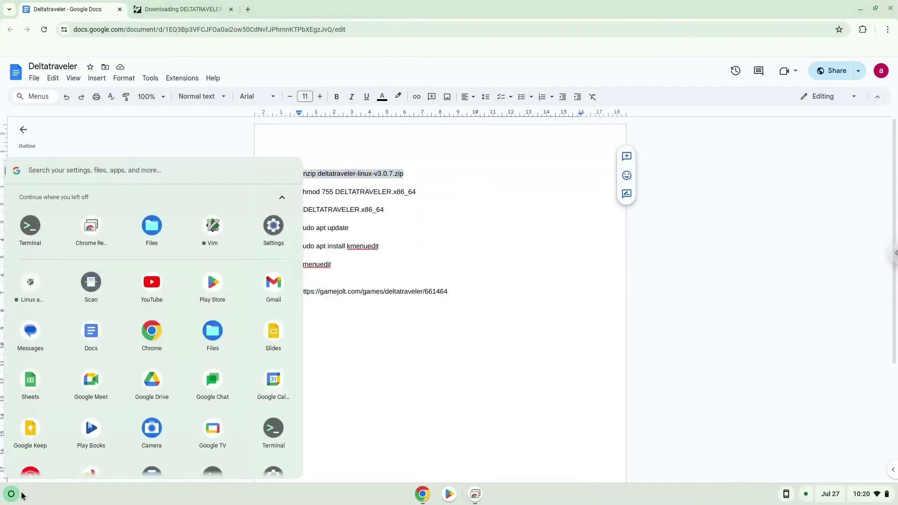
left_click(27, 233)
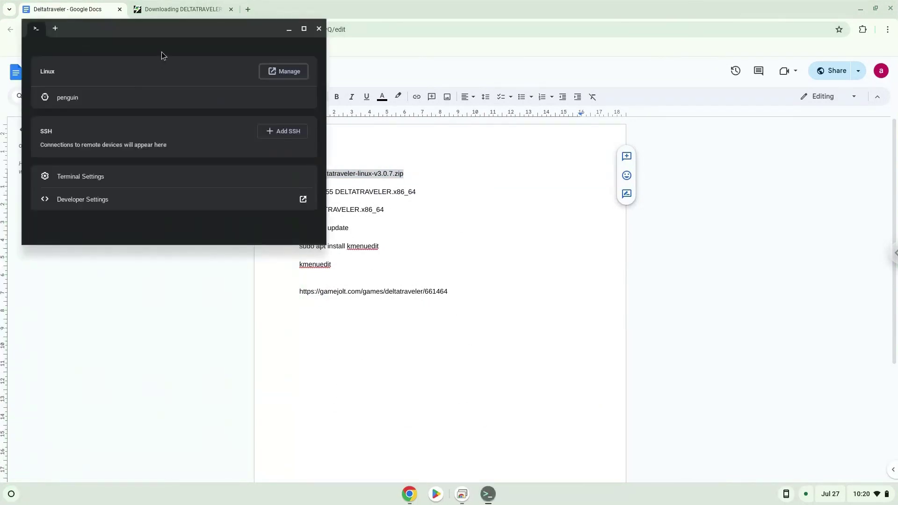
Step: Maximize the Terminal window to fill the screen
double_click(175, 29)
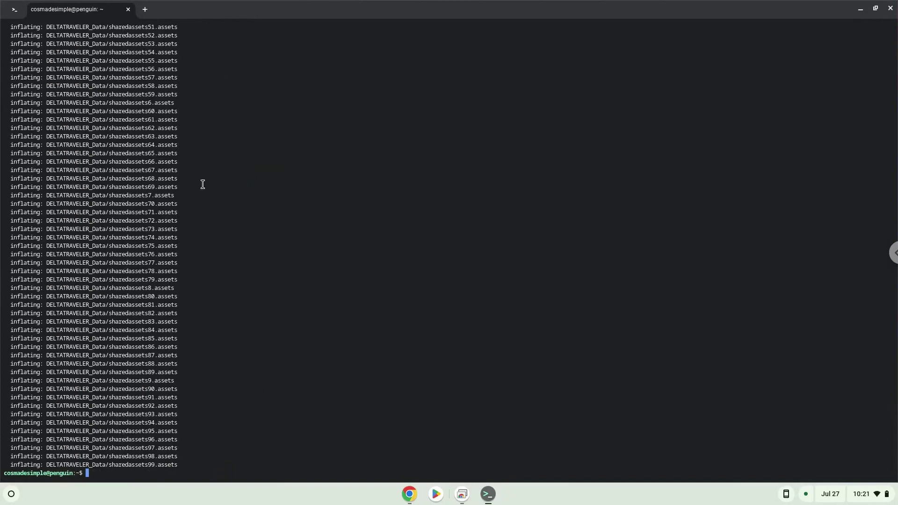
Step: Copy 'chmod 755 DELTATRAVELER.x86_64' from the notes and run it in Terminal
left_click(409, 495)
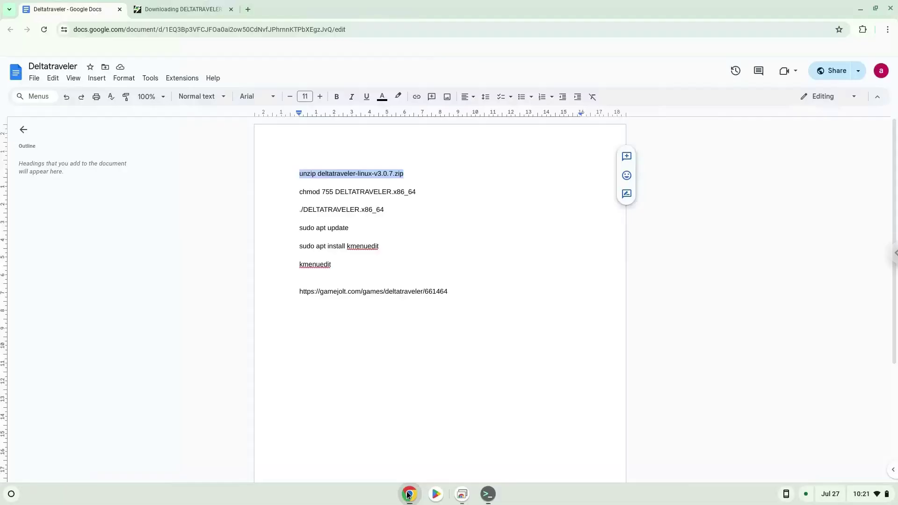
triple_click(332, 193)
right_click(332, 196)
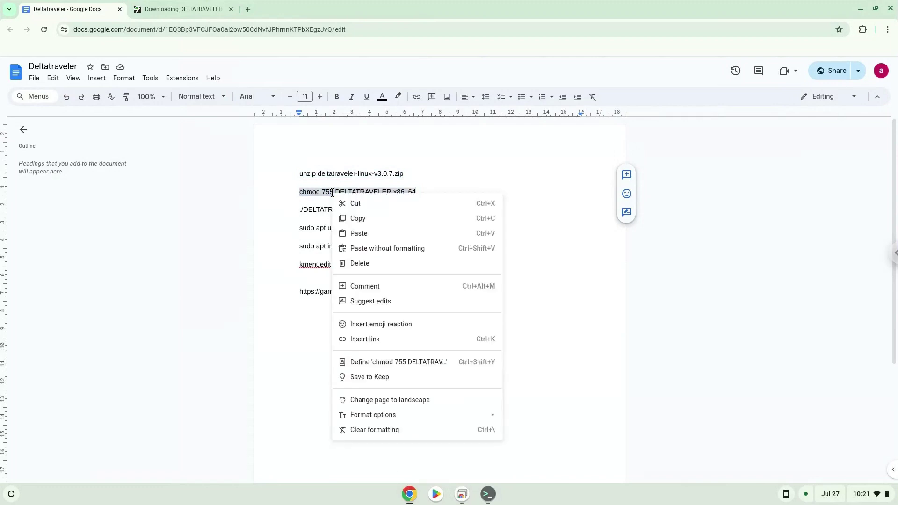
left_click(366, 218)
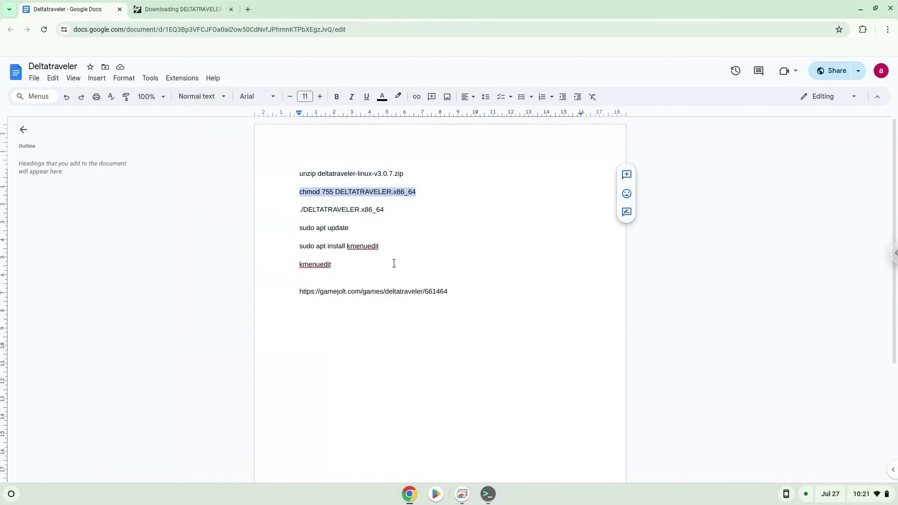
left_click(490, 500)
key("ctrl+shift+v")
key("Return")
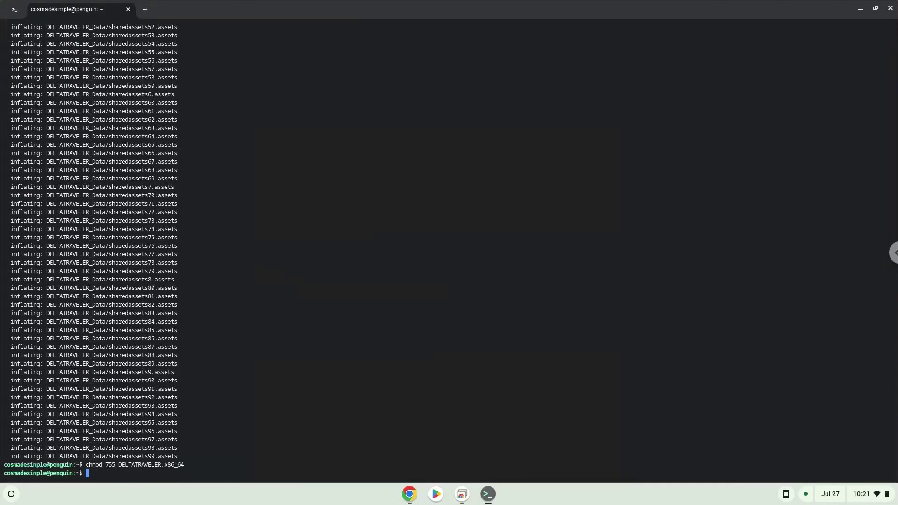
Step: Copy the './DELTATRAVELER.x86_64' launch line from the notes
left_click(410, 494)
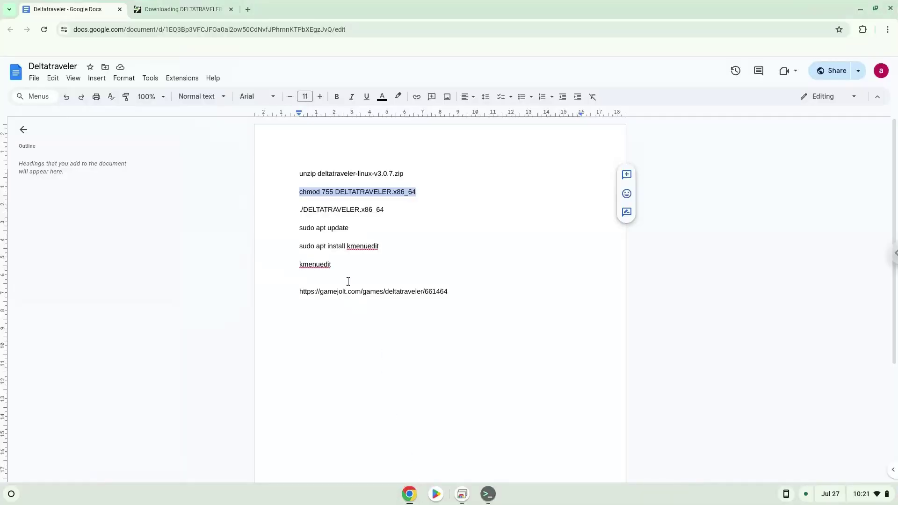
triple_click(333, 208)
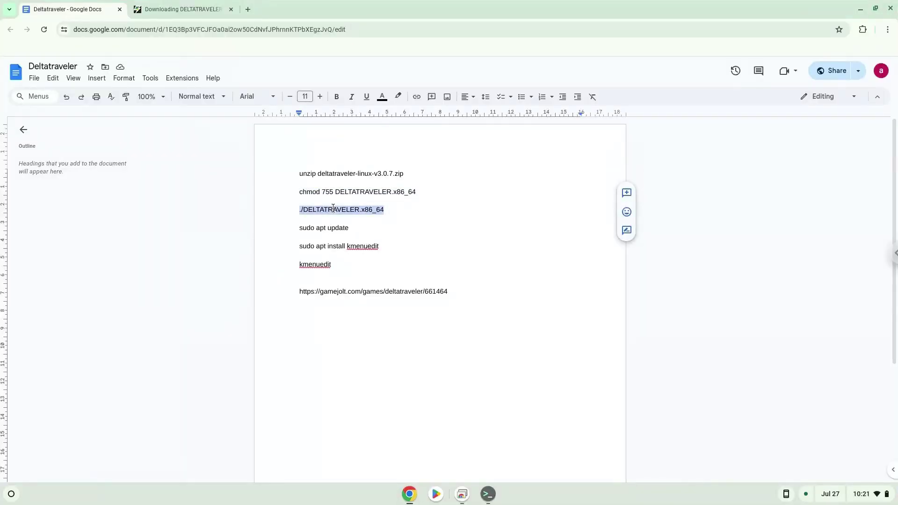
right_click(333, 210)
left_click(364, 234)
Step: Run ./DELTATRAVELER.x86_64 in Terminal, then close the game window once it starts
left_click(484, 501)
key("ctrl+shift+v")
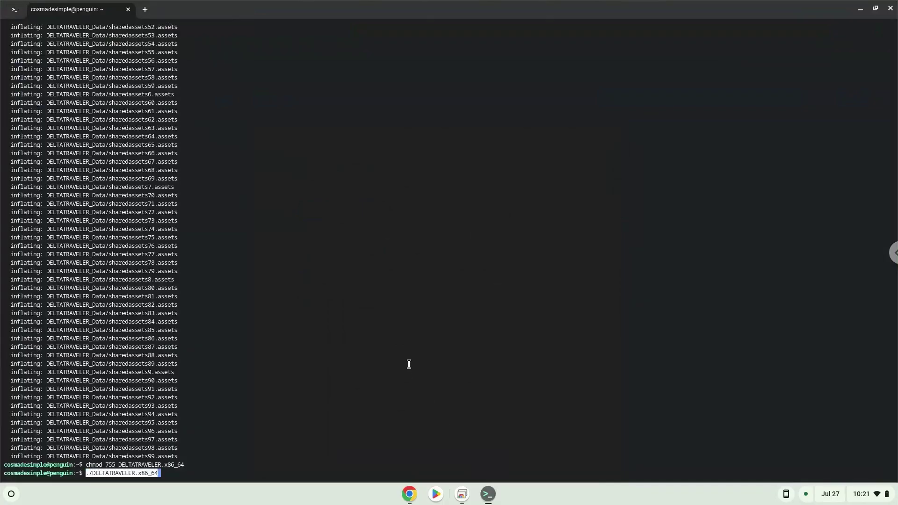
key("Return")
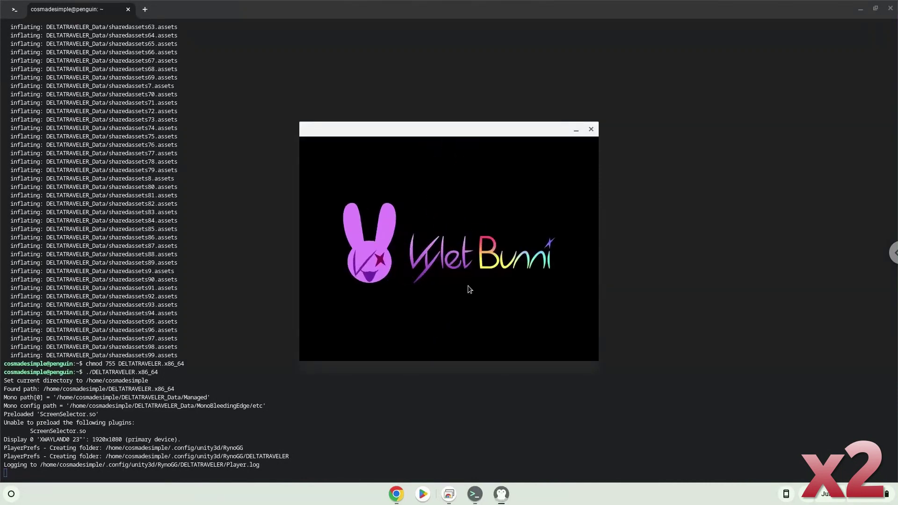
left_click(592, 130)
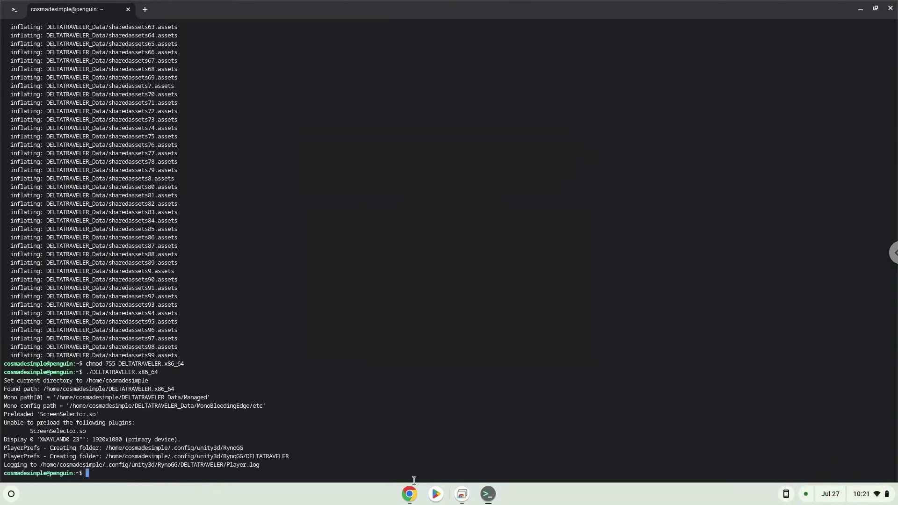
Step: Copy 'sudo apt update' from the notes and run it in Terminal
left_click(409, 495)
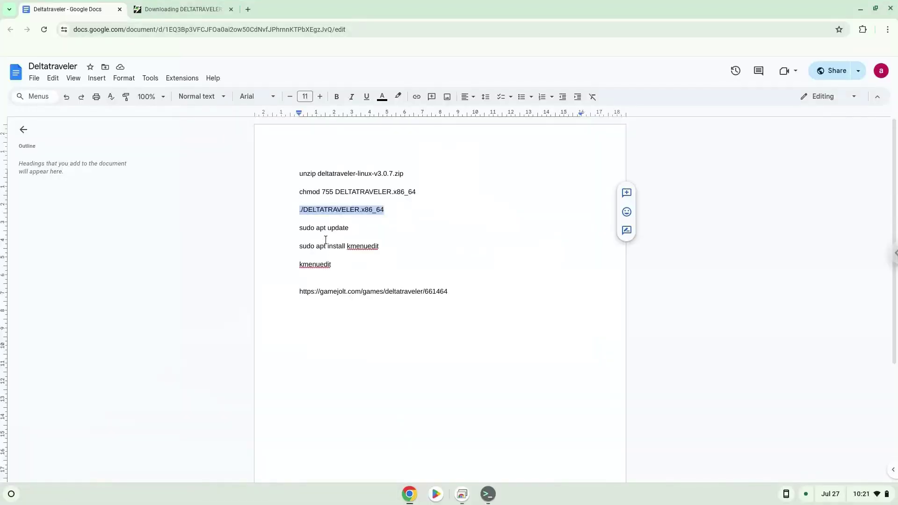
triple_click(324, 228)
right_click(324, 228)
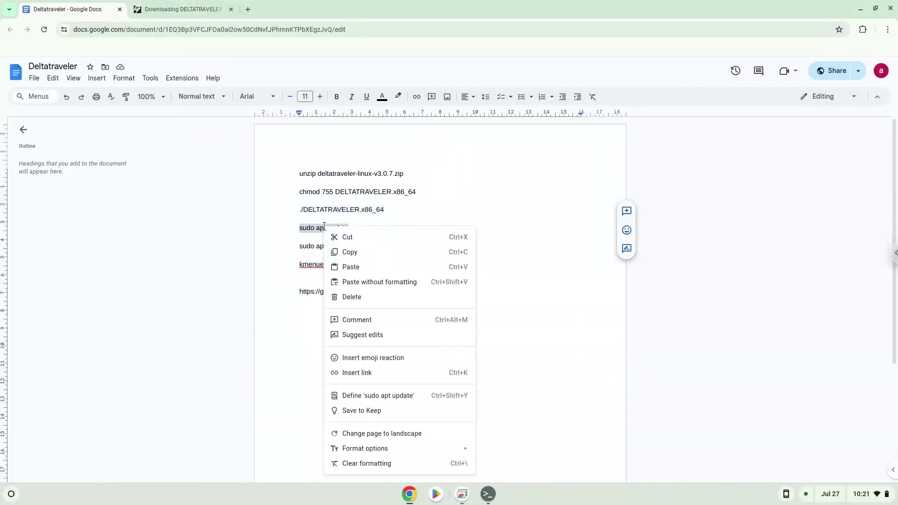
left_click(356, 253)
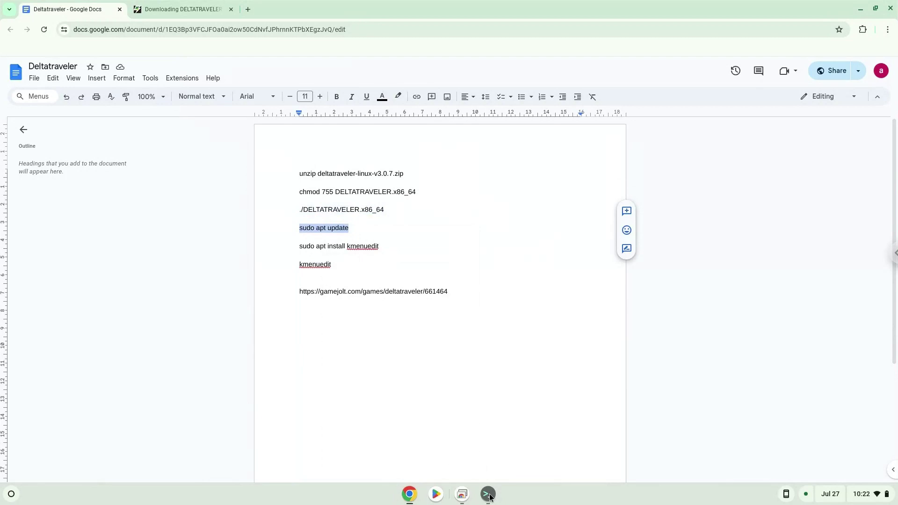
left_click(489, 496)
key("ctrl+shift+v")
key("Return")
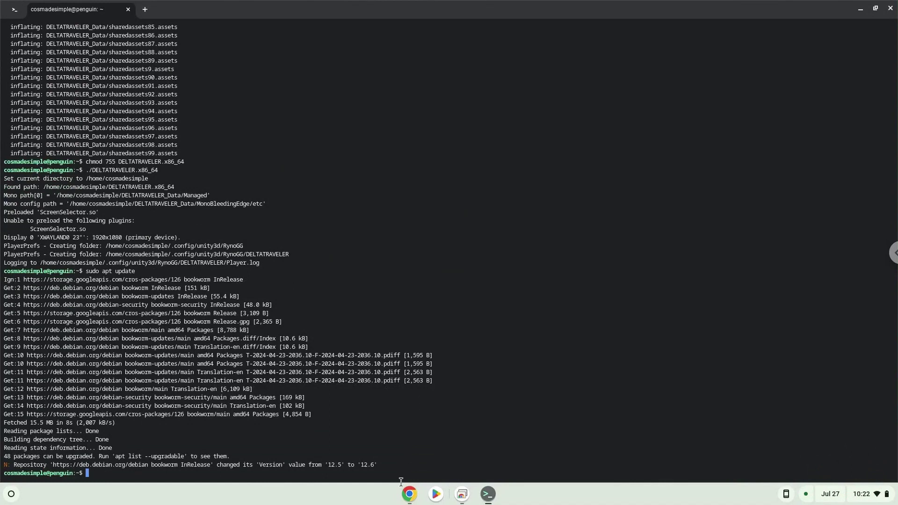
Step: Copy 'sudo apt install kmenuedit' from the notes, run it in Terminal, and confirm with Y
left_click(409, 494)
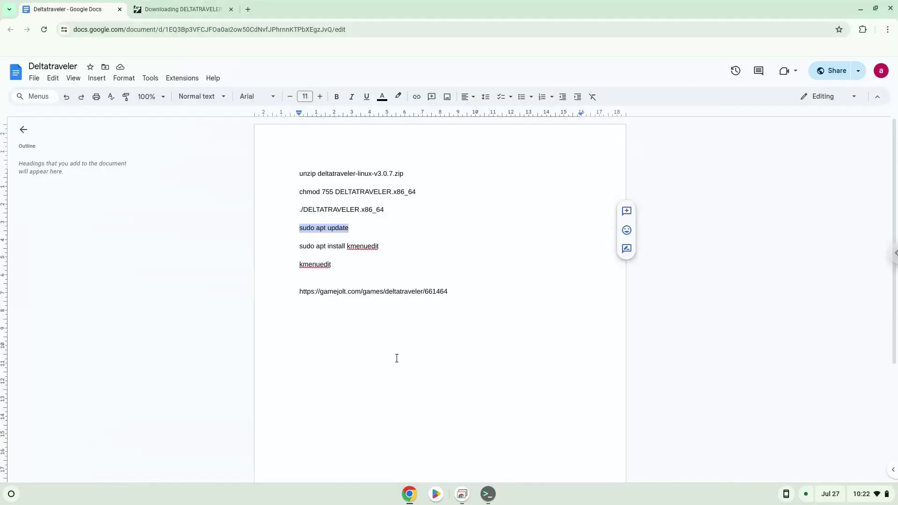
triple_click(363, 244)
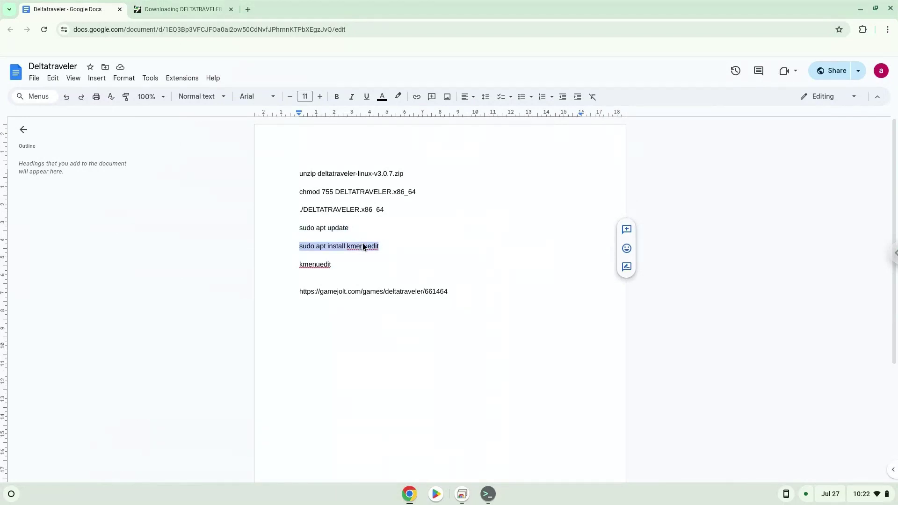
right_click(363, 245)
left_click(396, 266)
left_click(487, 492)
key("ctrl+shift+v")
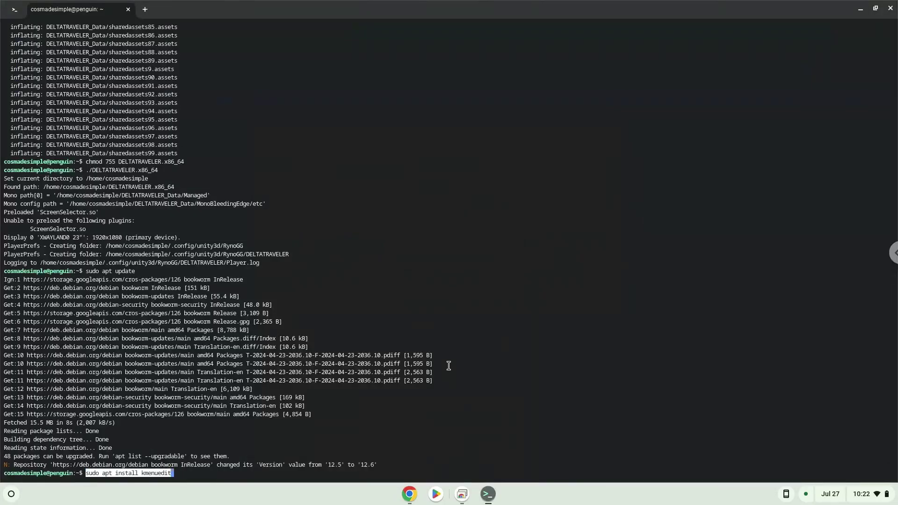
key("Return")
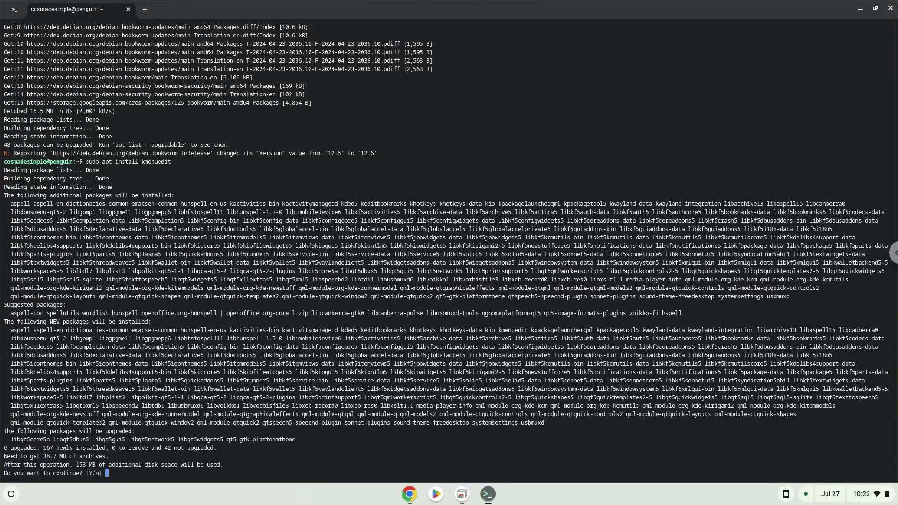
key("Return")
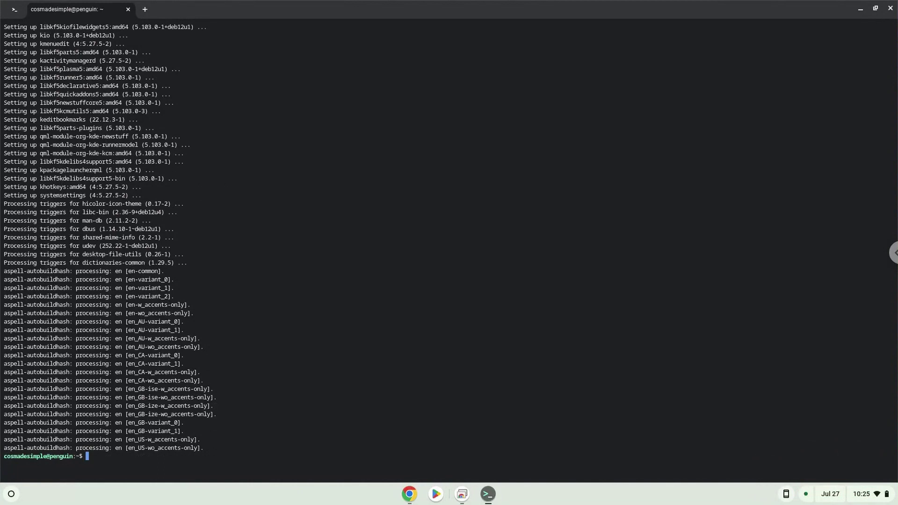
left_click(414, 501)
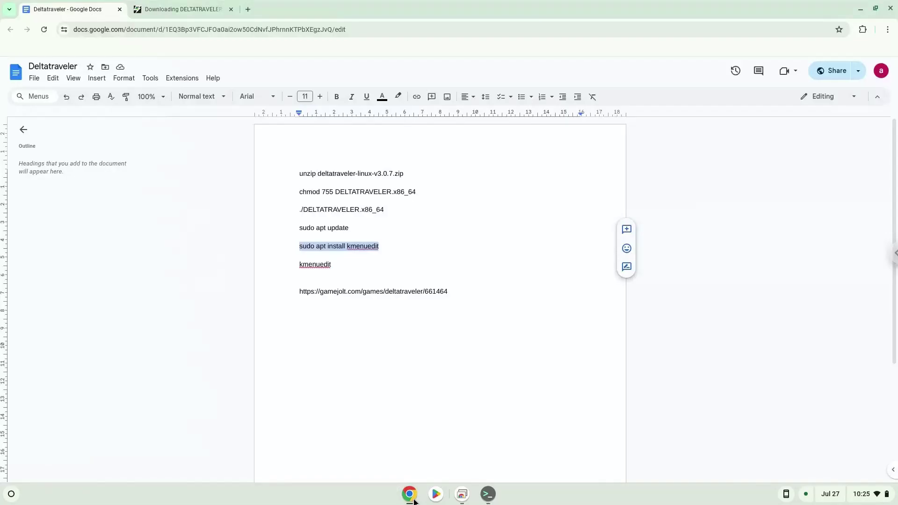
Step: Copy 'kmenuedit' from the notes and run it in Terminal to launch KDE Menu Editor
double_click(309, 265)
right_click(308, 267)
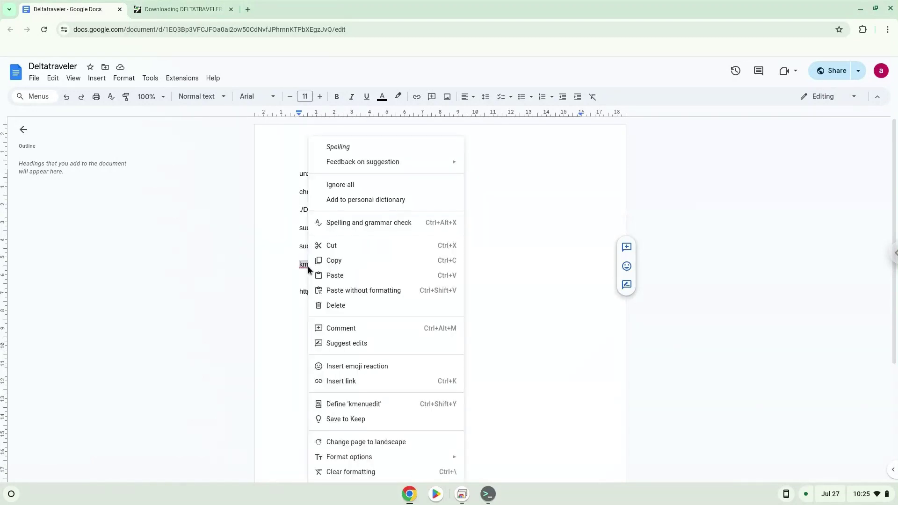
left_click(328, 261)
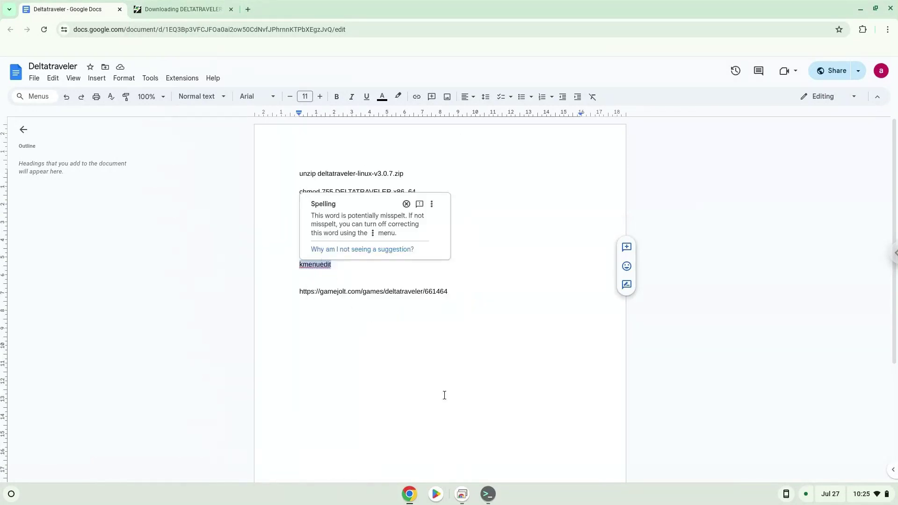
left_click(488, 492)
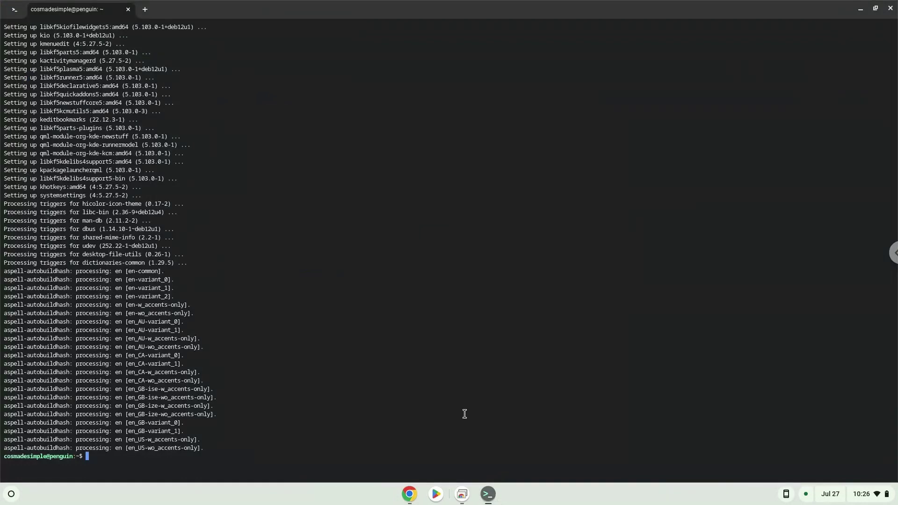
key("ctrl+shift+v")
key("Return")
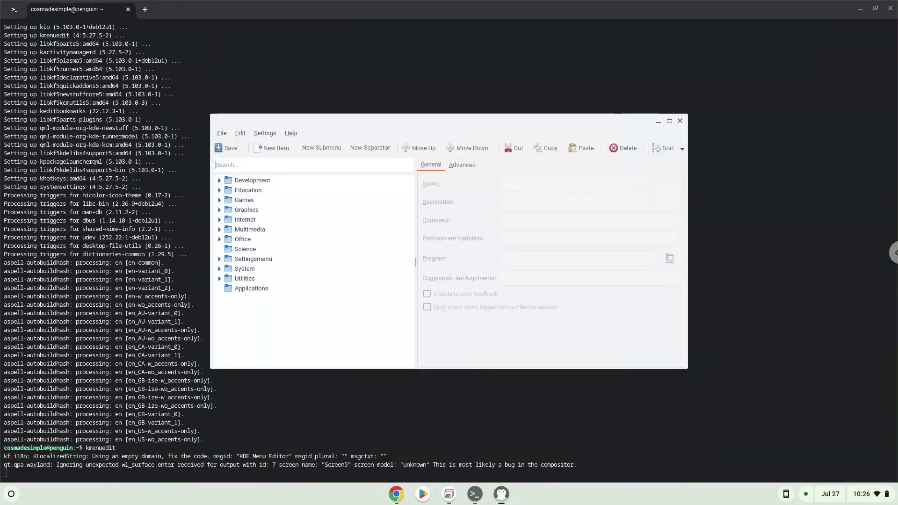
Step: Start a new item in the Games folder and copy the document title 'Deltatraveler'
left_click(241, 201)
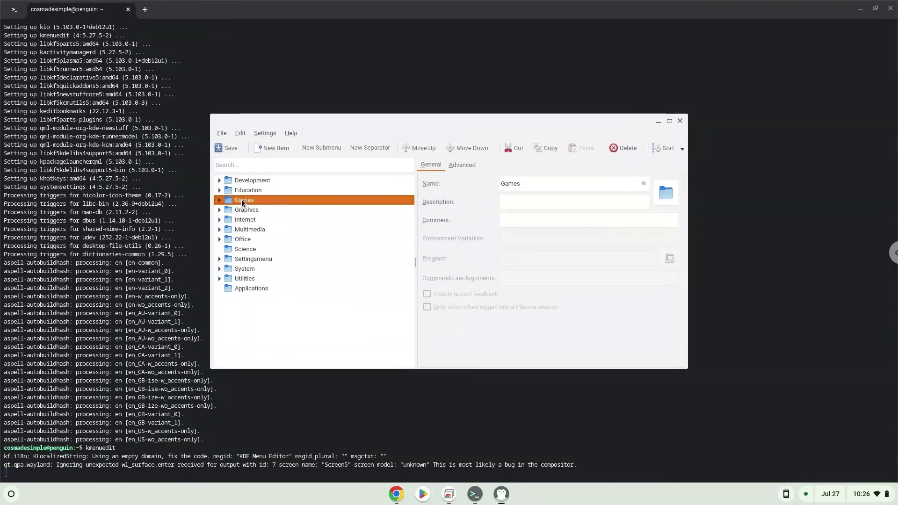
left_click(275, 149)
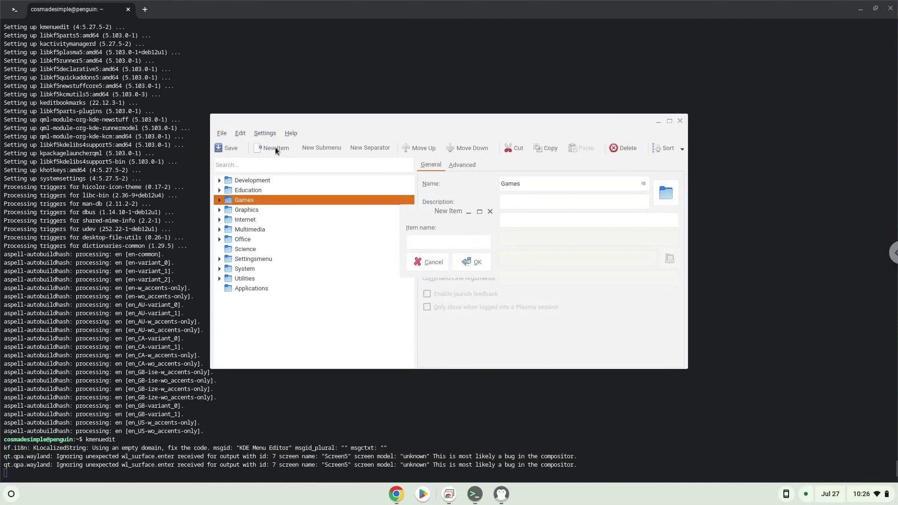
left_click(396, 494)
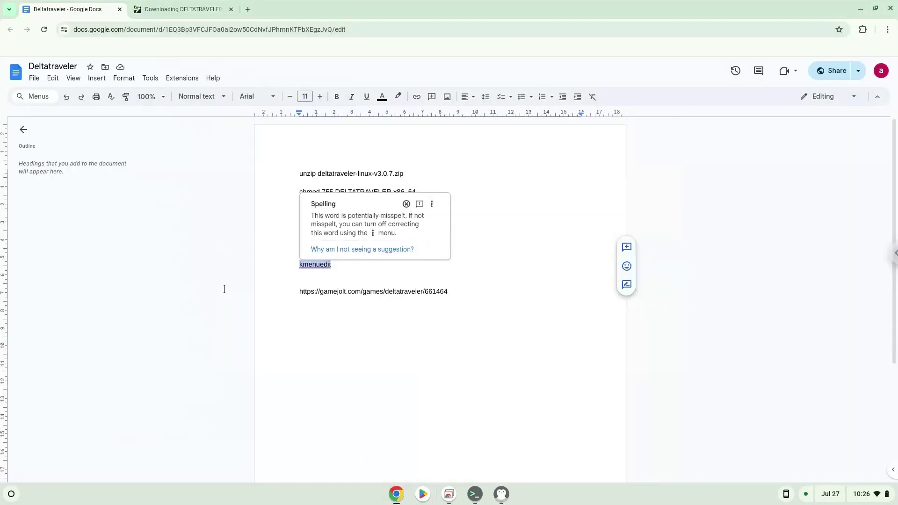
left_click(56, 68)
right_click(56, 68)
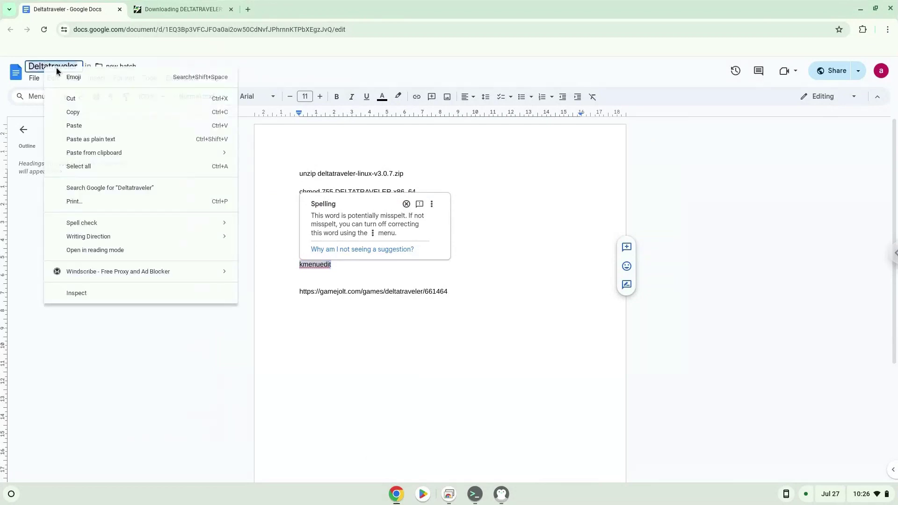
left_click(99, 112)
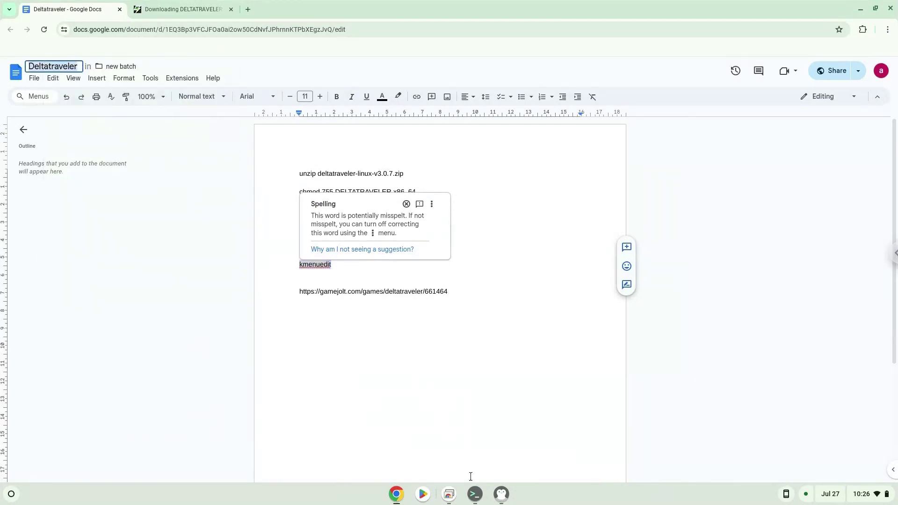
Step: Paste 'Deltatraveler' as the new item's name and confirm the entry
left_click(499, 495)
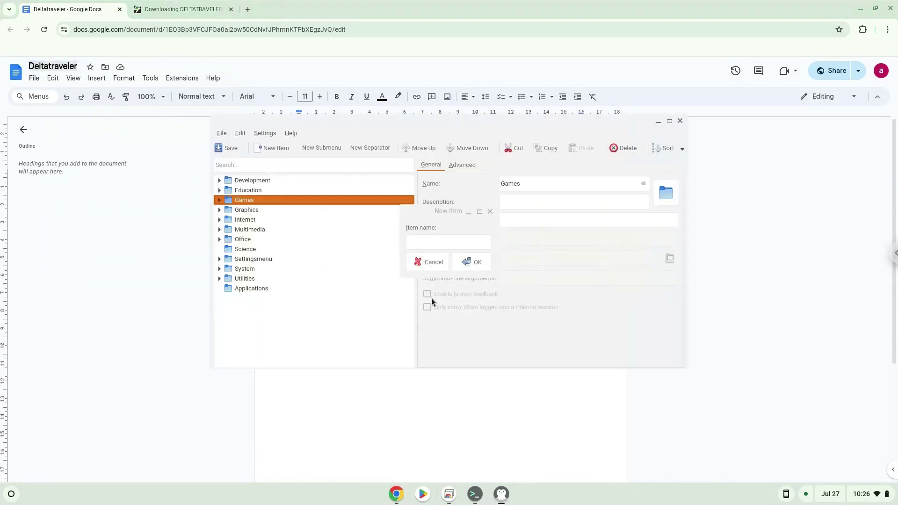
left_click(440, 242)
right_click(440, 241)
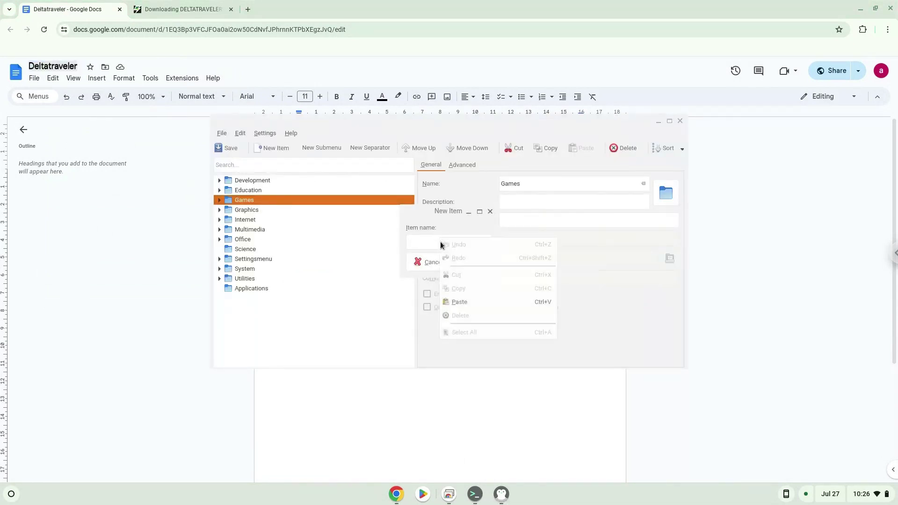
left_click(463, 301)
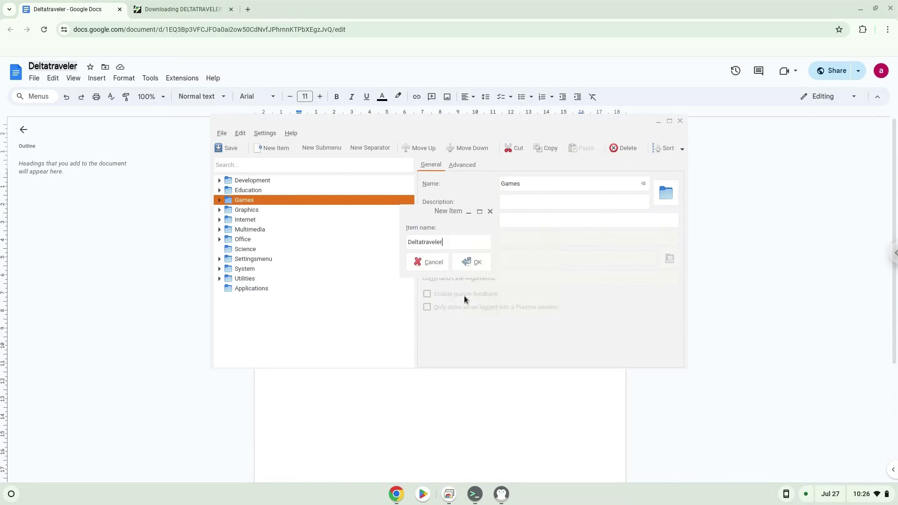
left_click(472, 262)
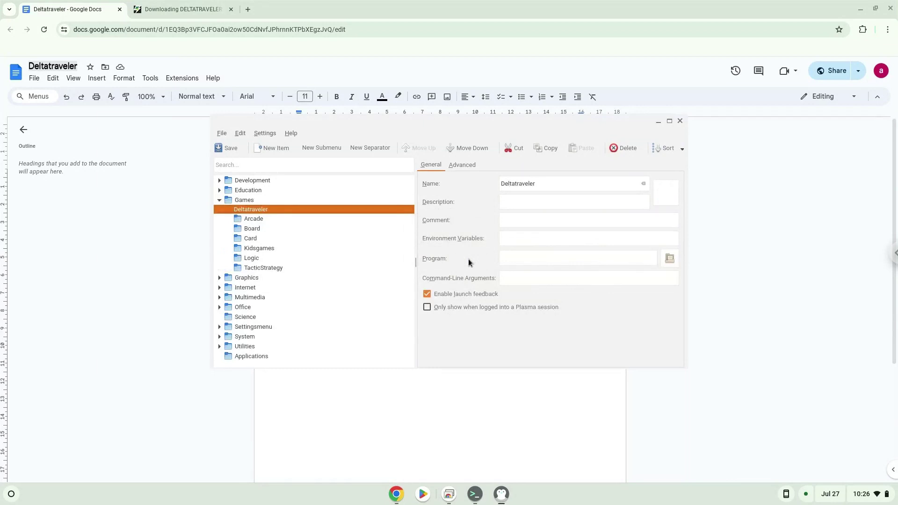
Step: Set the Deltatraveler entry's program to DELTATRAVELER.x86_64 and save the menu
left_click(677, 258)
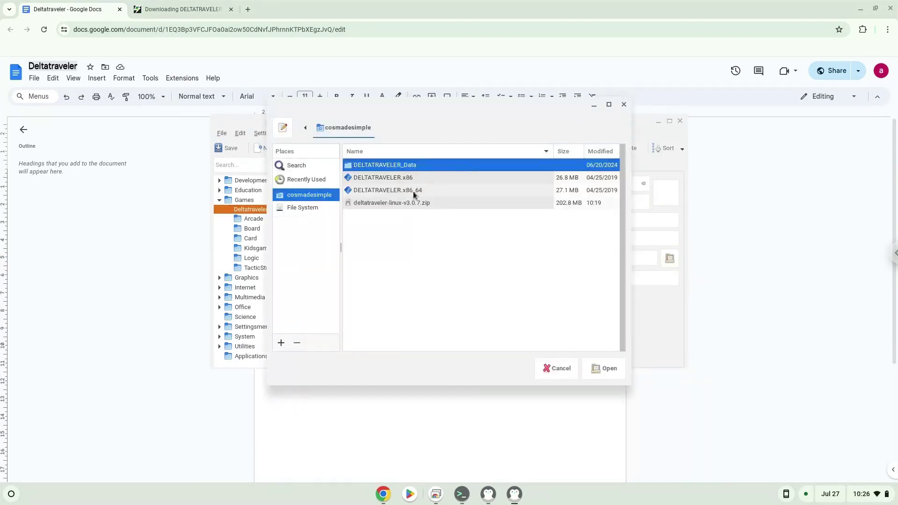
double_click(414, 192)
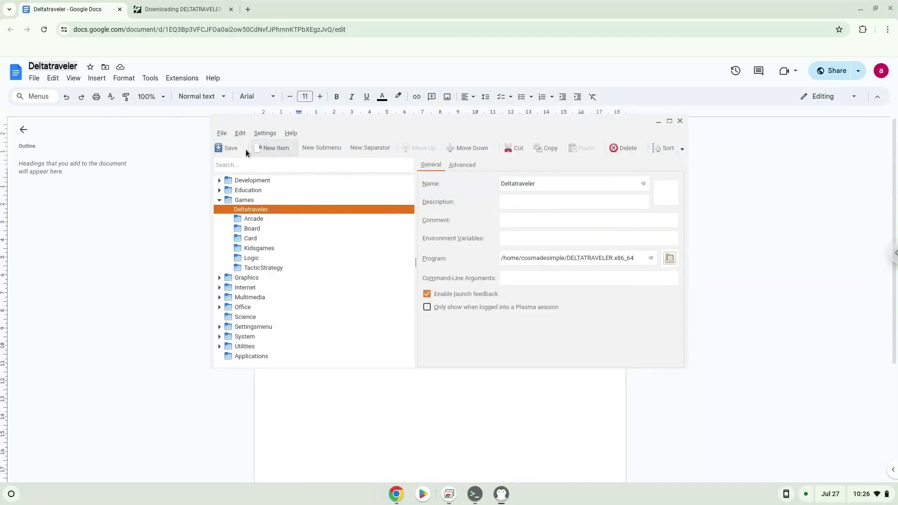
left_click(218, 149)
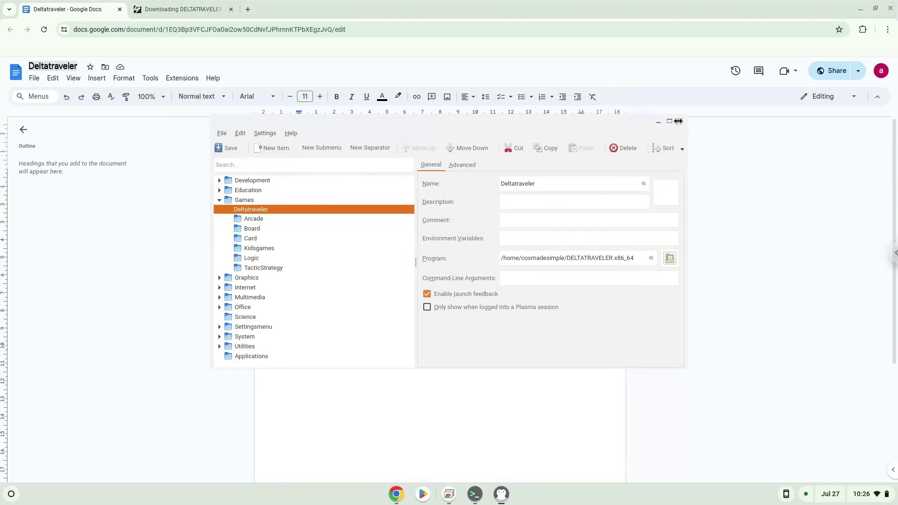
left_click(641, 92)
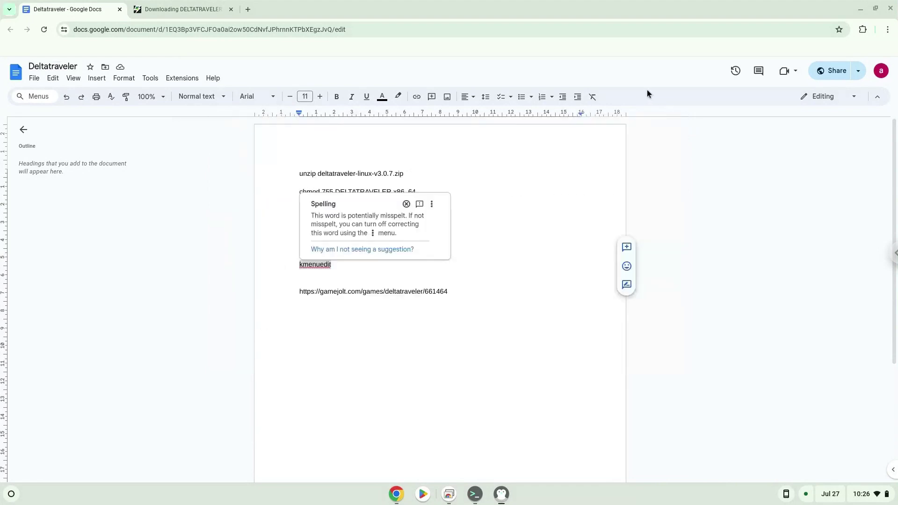
Step: Minimize Chrome, close KDE Menu Editor and Terminal, then launch Deltatraveler from the launcher
left_click(864, 12)
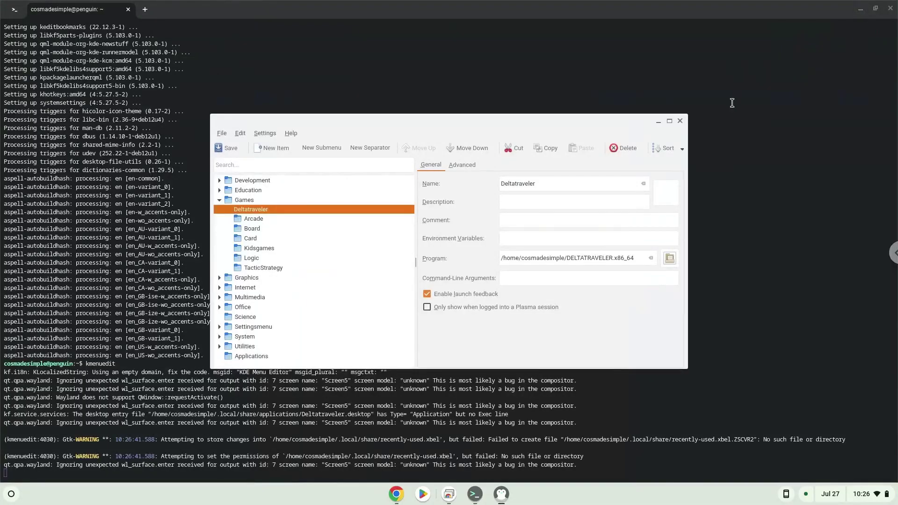
left_click(681, 120)
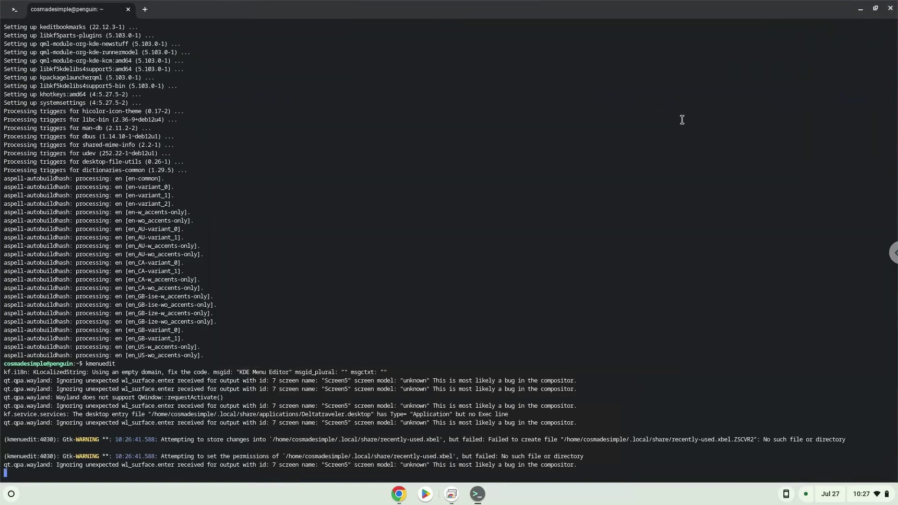
left_click(890, 9)
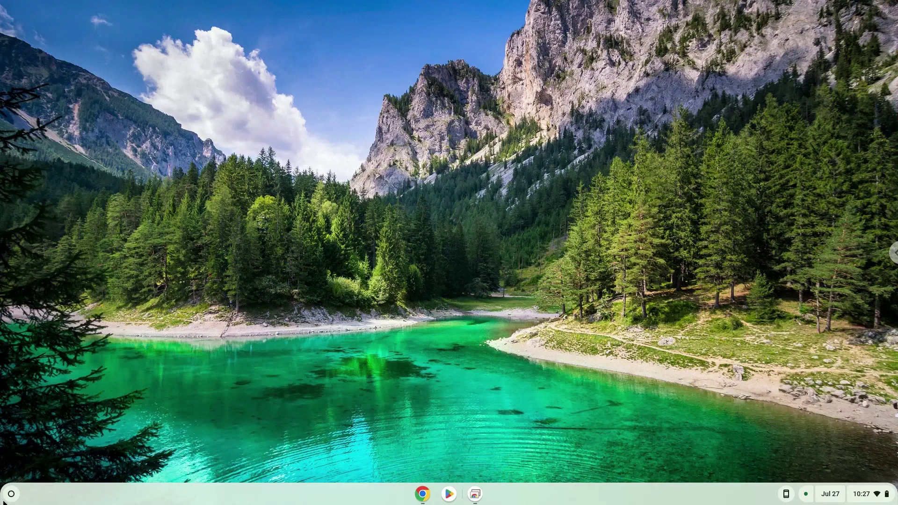
left_click(6, 498)
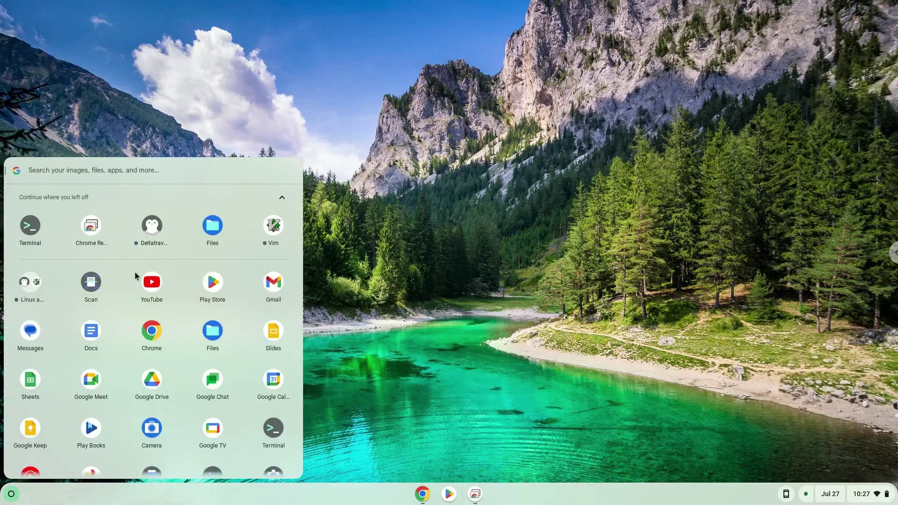
left_click(147, 243)
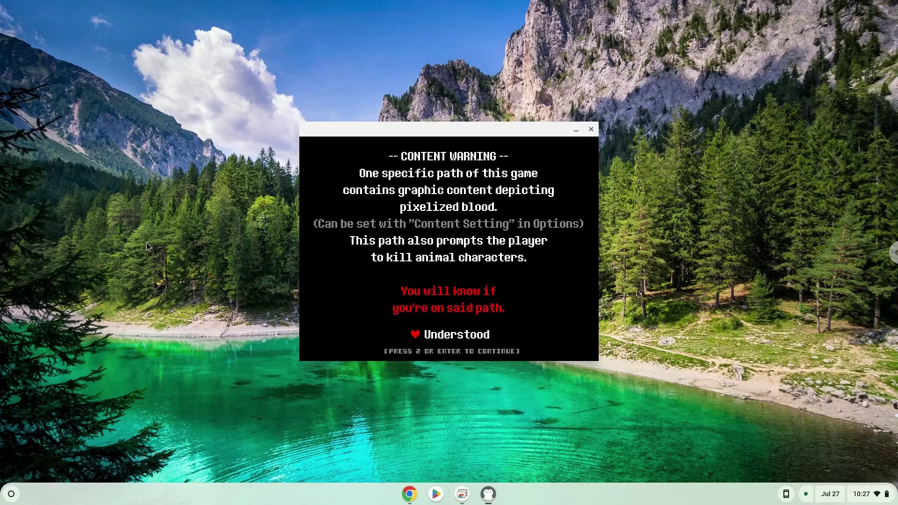
Step: Dismiss the content warning and title screen, then choose Options from the file-select menu
key("z")
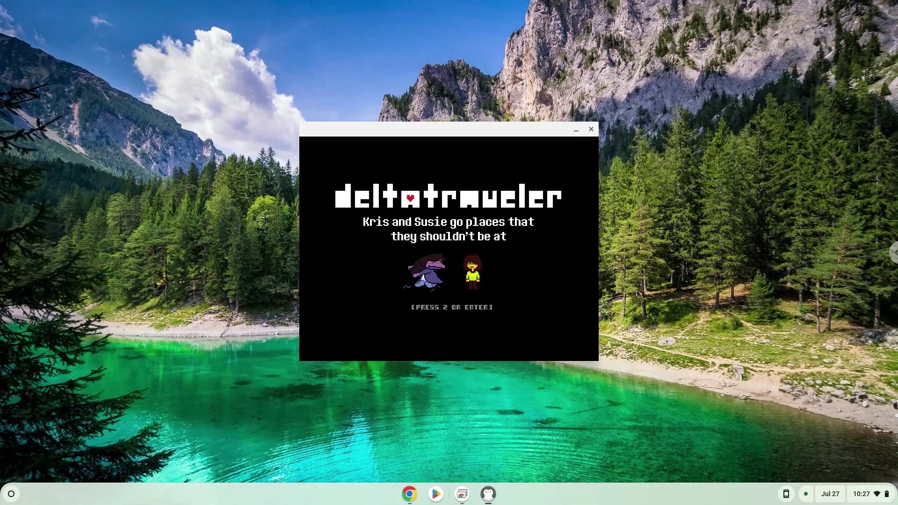
key("z")
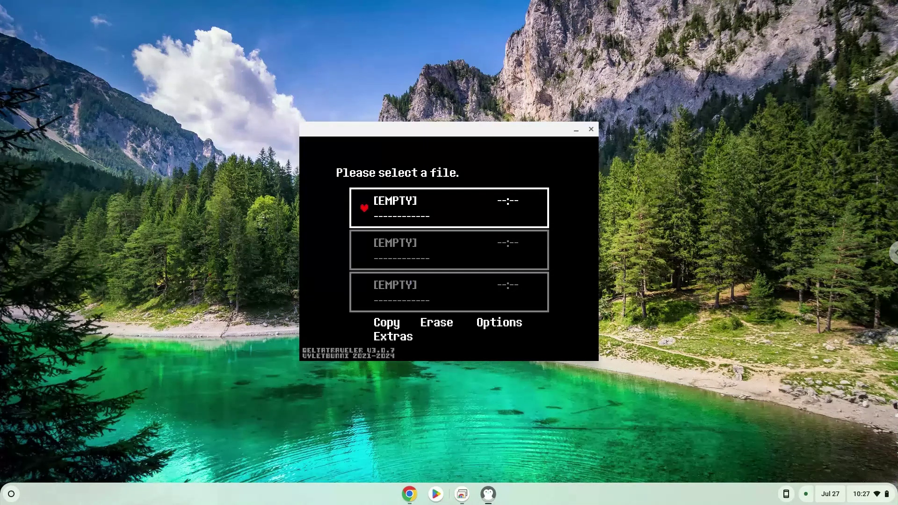
key("Down")
key("Down")
key("Down")
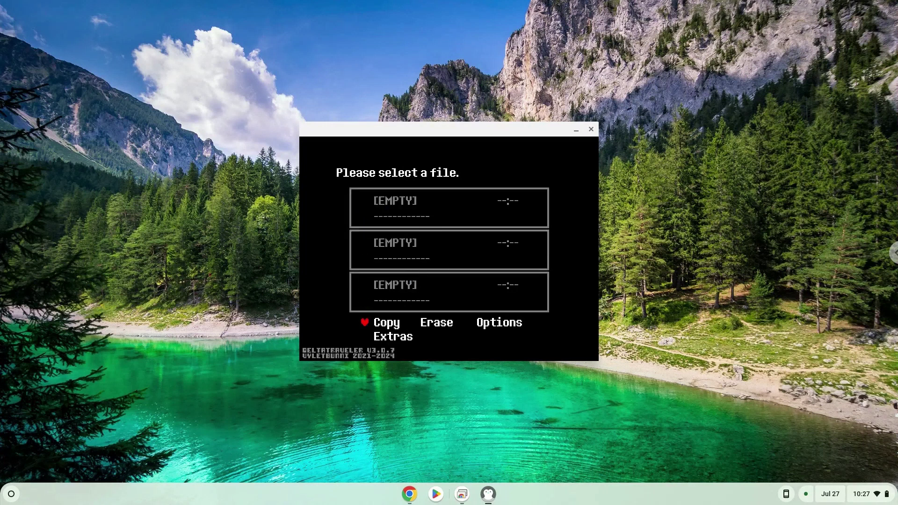
key("Right")
key("Right")
key("z")
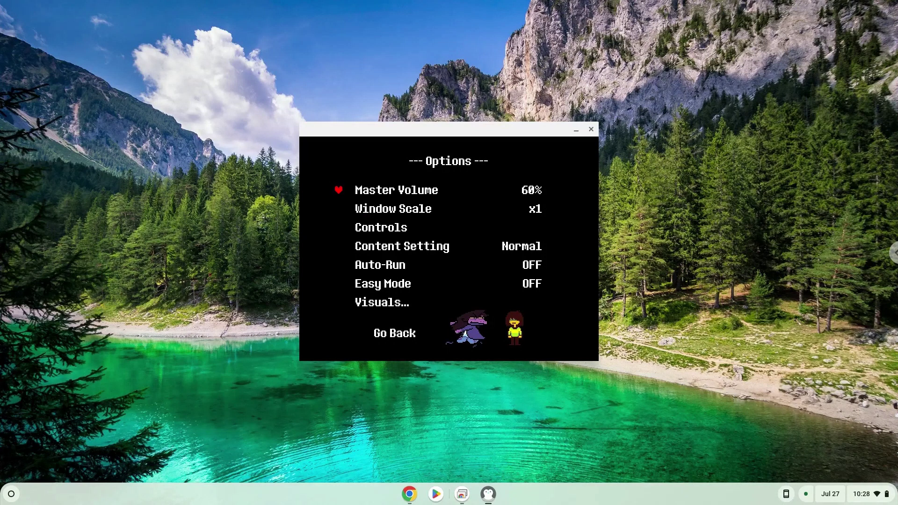
Step: Raise the Window Scale setting from x1 to x2
key("Down")
key("z")
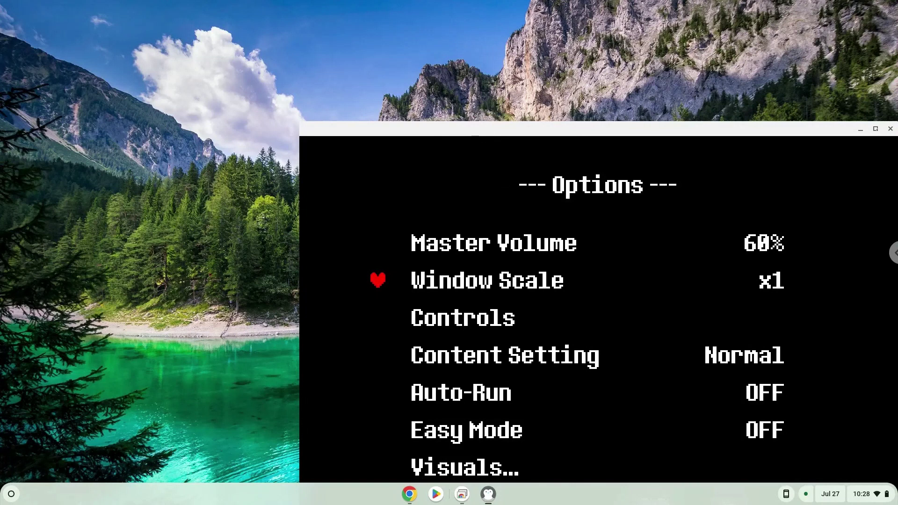
key("z")
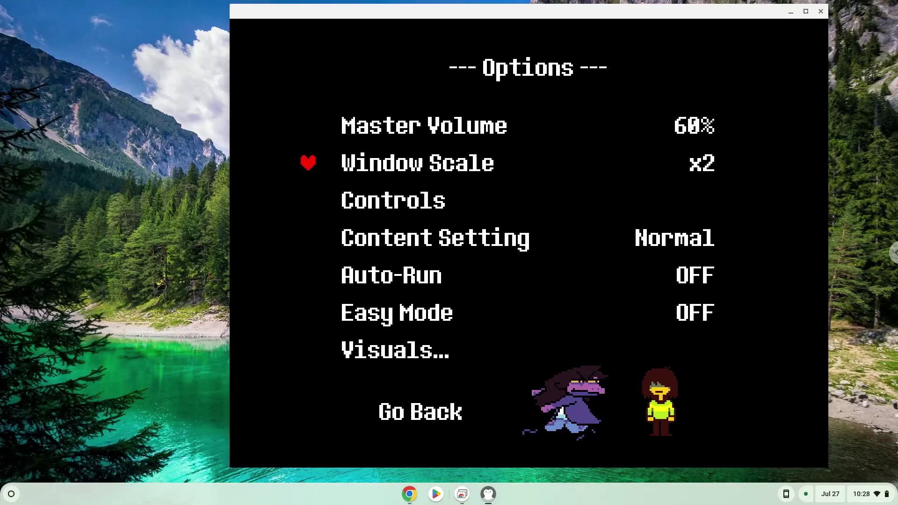
Step: Leave Options via Go Back and start a game in file slot 1
key("Down")
key("Down")
key("Down")
key("Down")
key("Down")
key("Down")
key("Return")
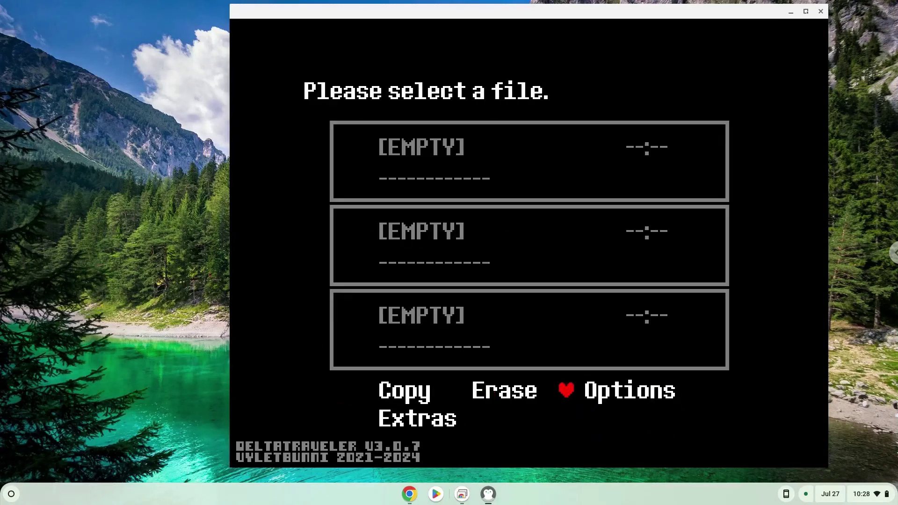
key("Up")
key("Up")
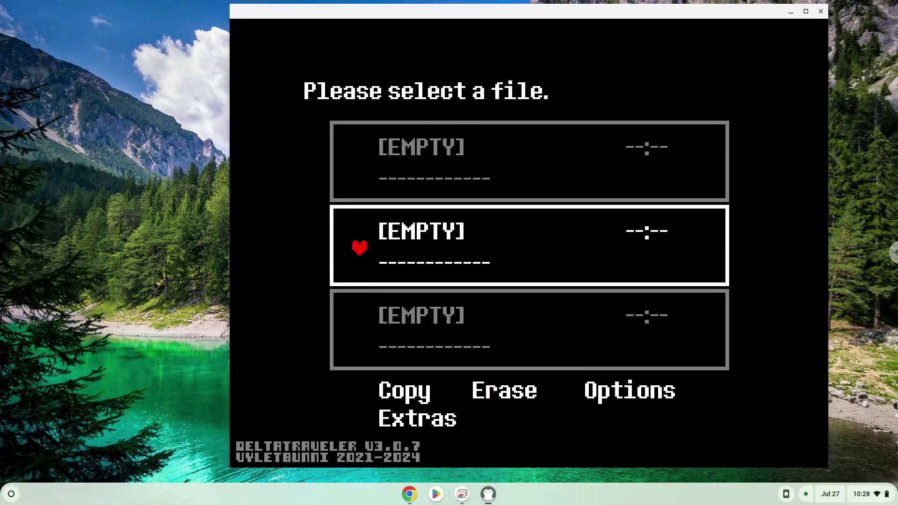
key("Up")
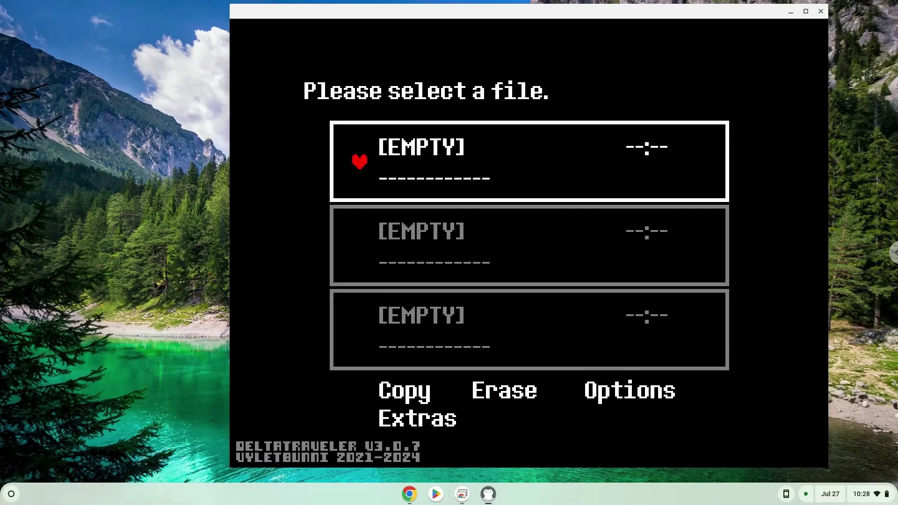
key("Return")
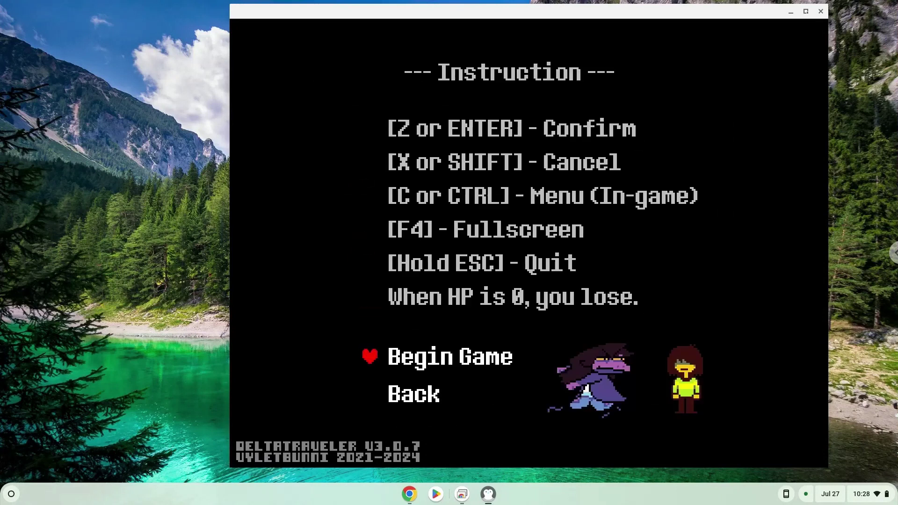
Step: Begin a new game, enter the name 'A', and confirm it
key("Return")
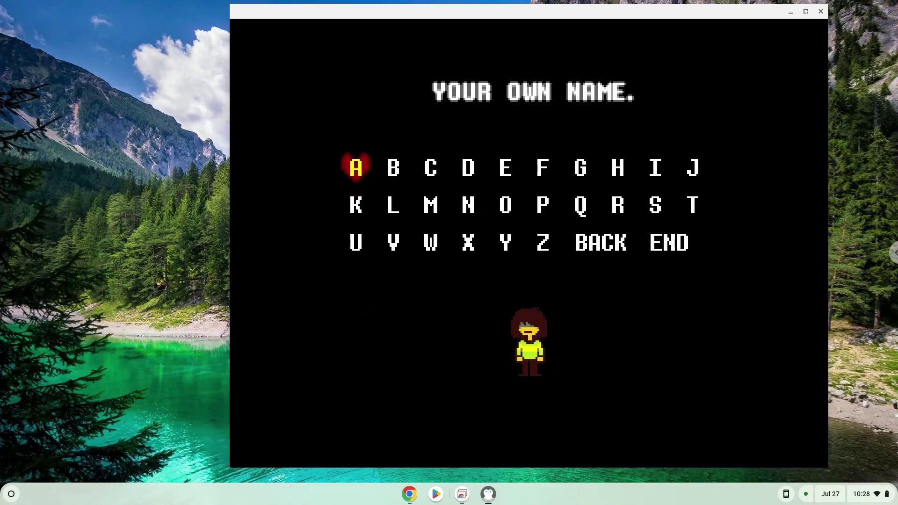
key("Return")
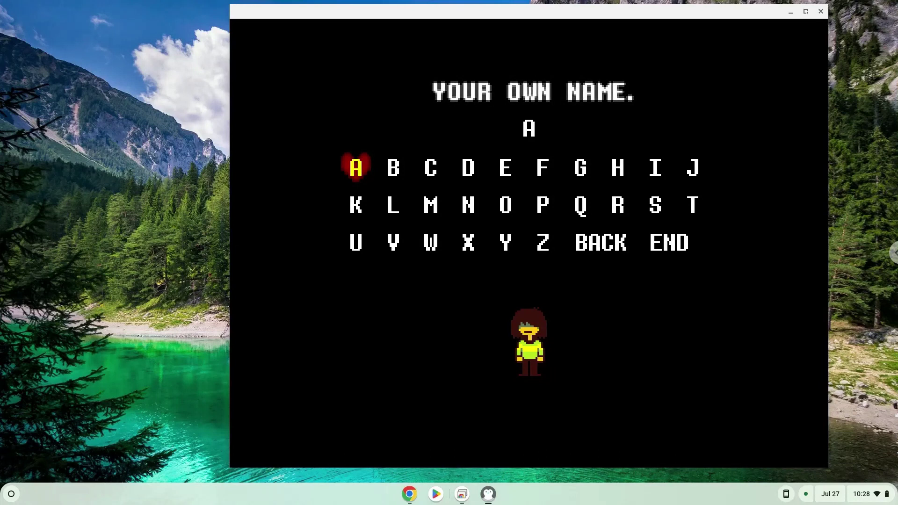
key("Left")
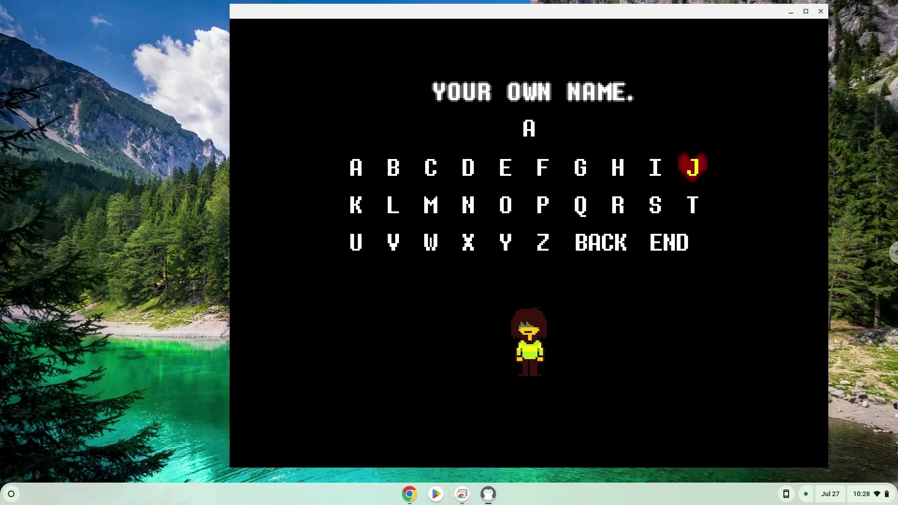
key("Down")
key("Down")
key("Return")
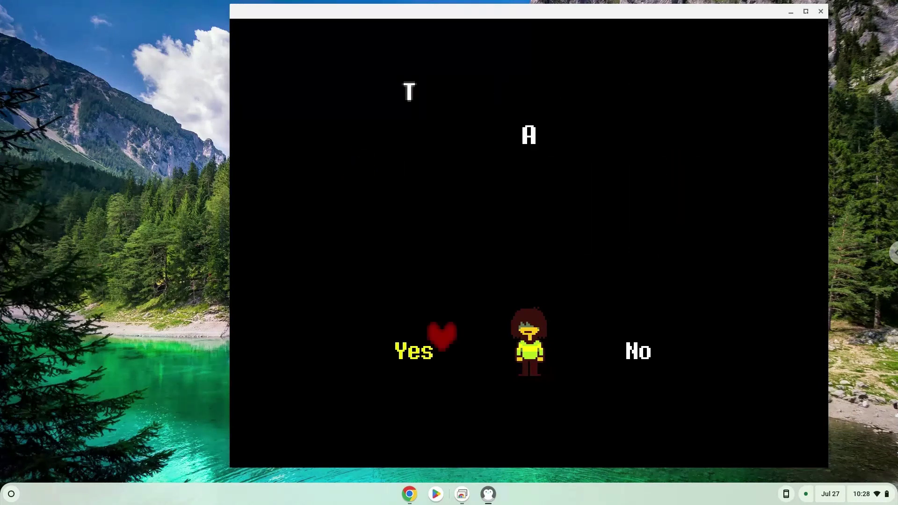
key("Return")
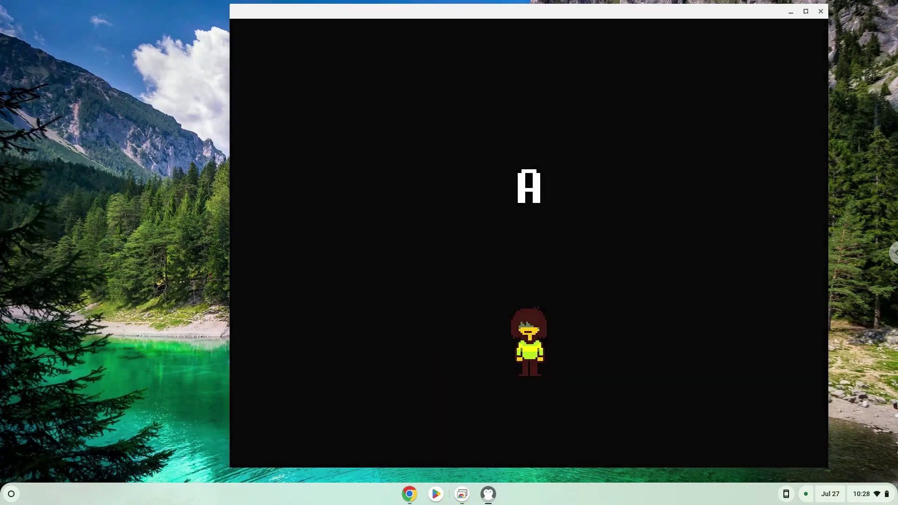